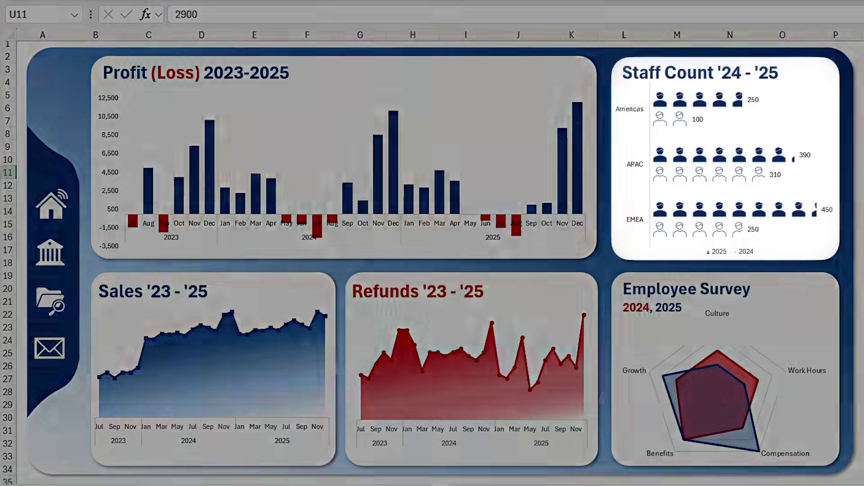
Step: Replace the next profit value down with -3700
key("Down")
type("-3700")
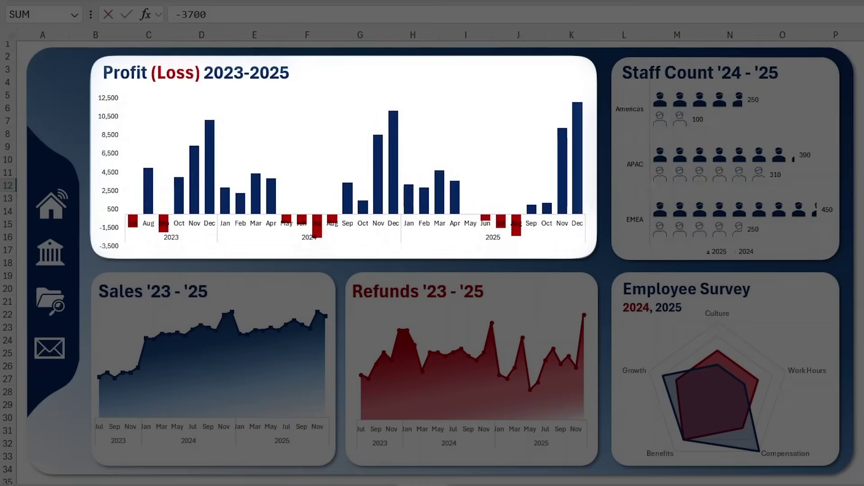
key("Return")
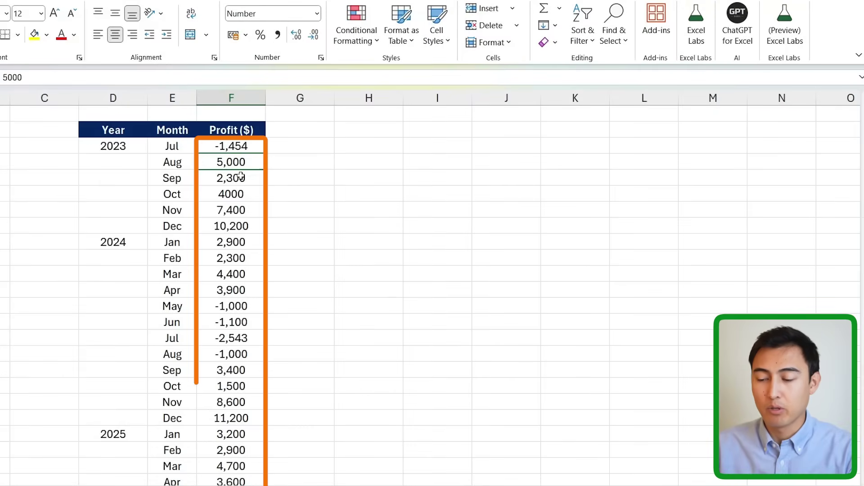
Step: Repeat the profit edit on the Jul and Aug 2023 values, then undo it
left_click(207, 148)
key("F4")
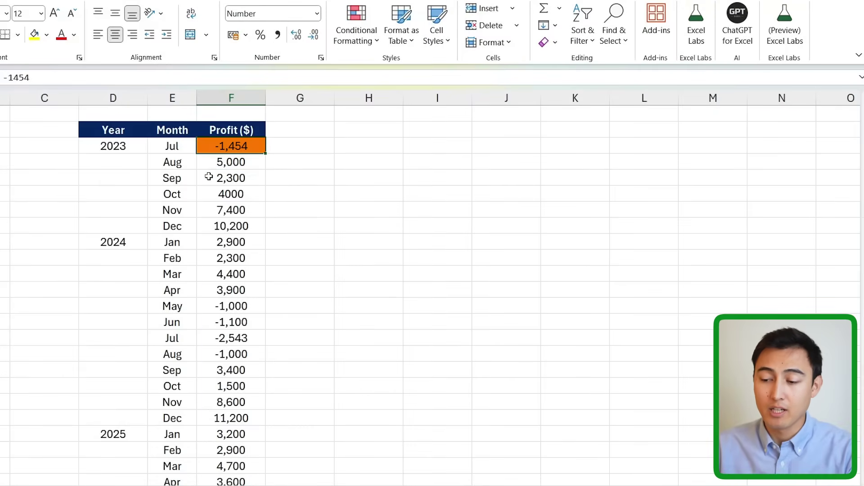
key("Down")
key("F4")
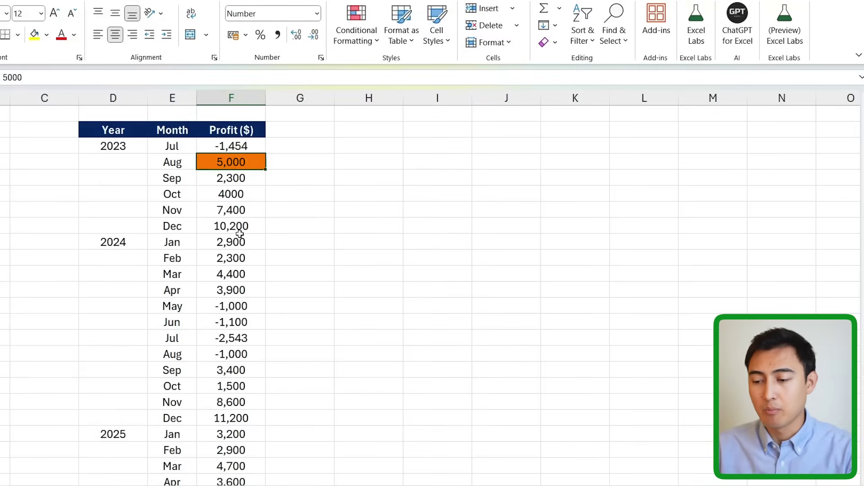
key("ctrl+z")
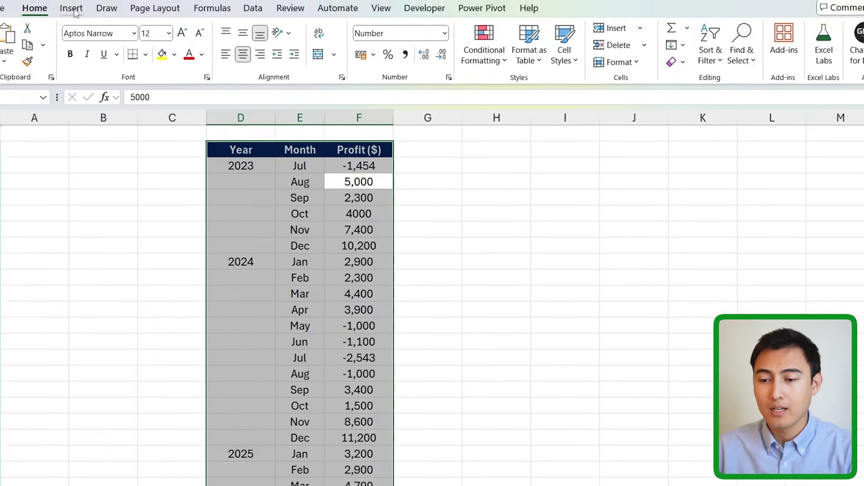
Step: Insert a 2-D clustered column chart of the profits and move it right of column F
left_click(72, 8)
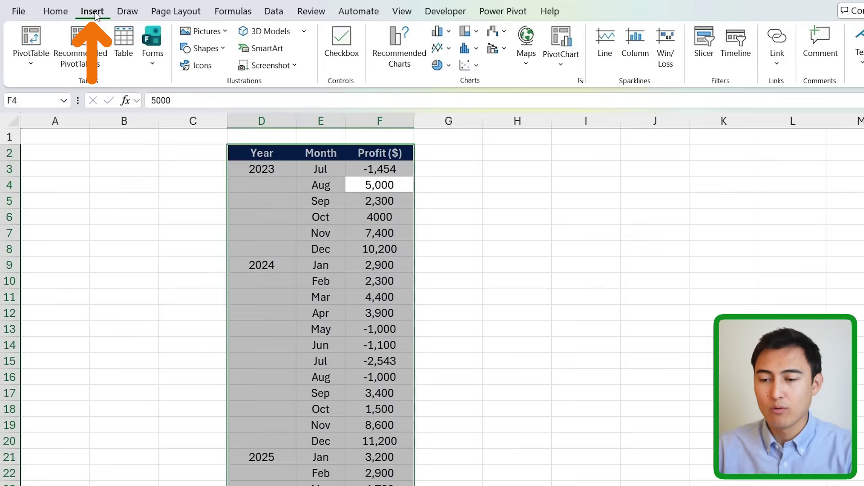
left_click(449, 33)
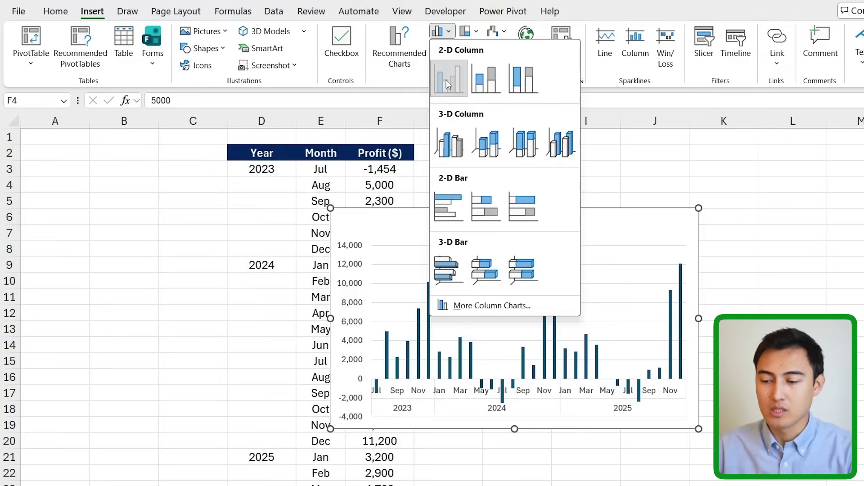
left_click(446, 80)
left_click_drag(370, 211, 464, 150)
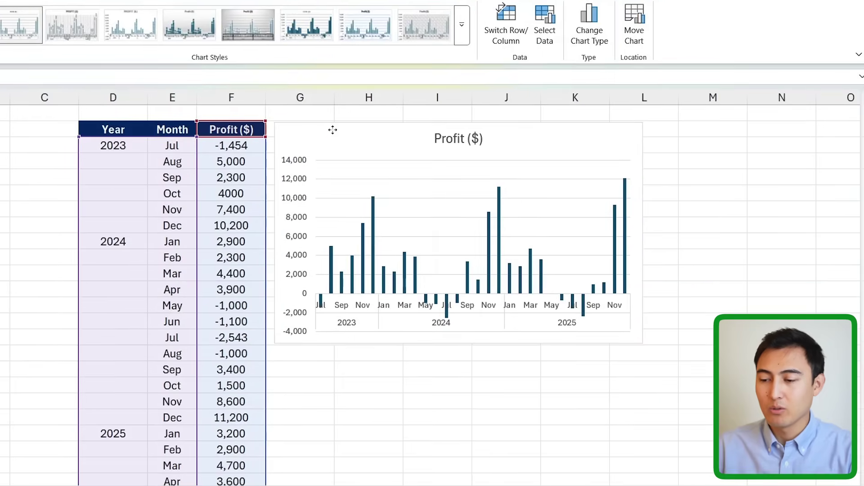
Step: Set the profit series' gap width to 55% in Format Data Series
left_click(375, 213)
right_click(376, 214)
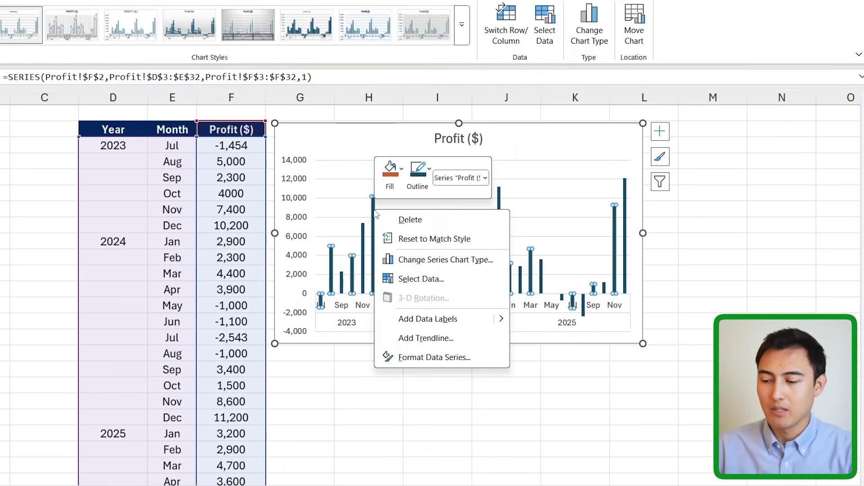
left_click(435, 357)
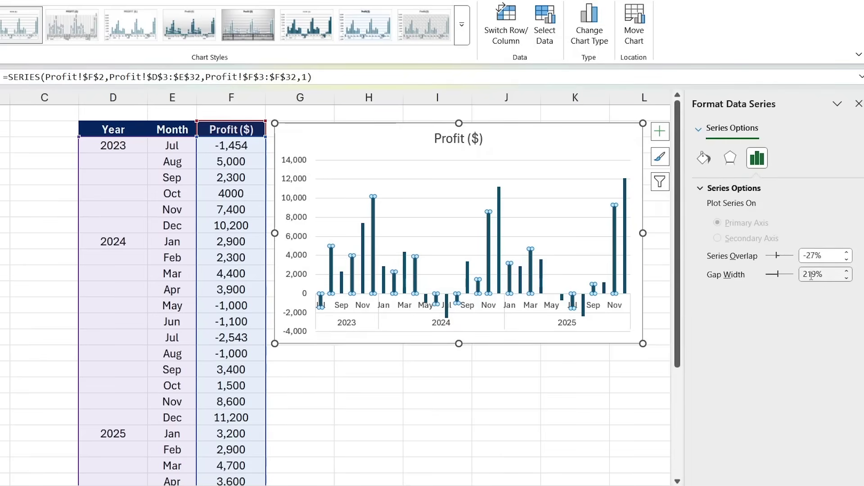
left_click_drag(817, 274, 805, 276)
type("5")
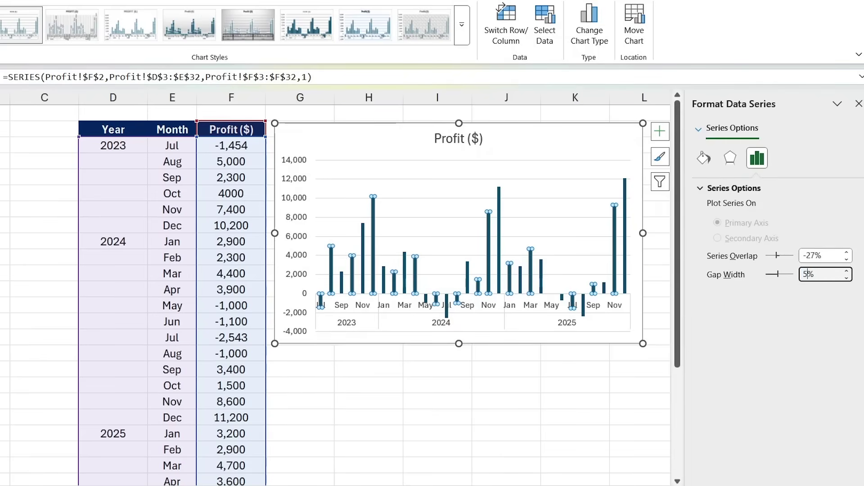
type("5")
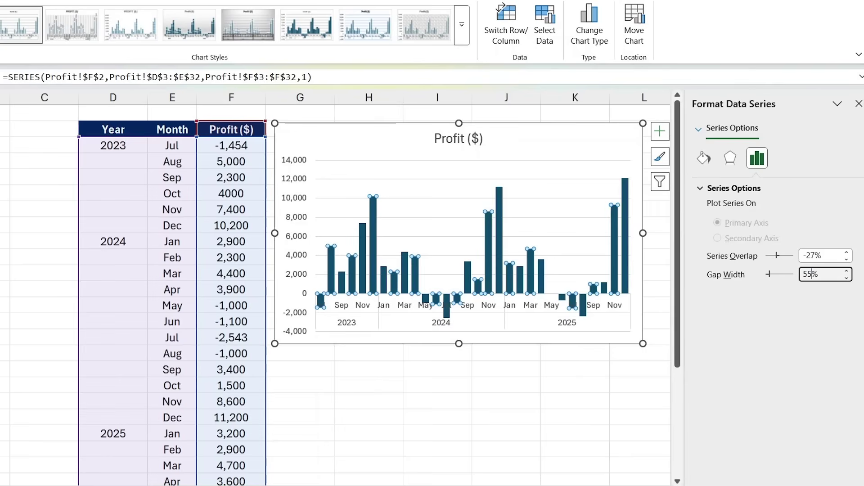
Step: Select the profit column series in the chart
left_click(449, 314)
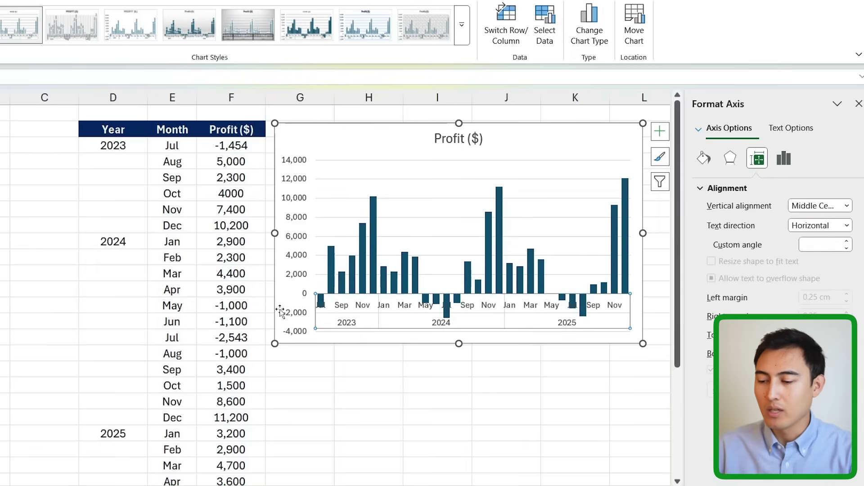
left_click(328, 272)
left_click(330, 273)
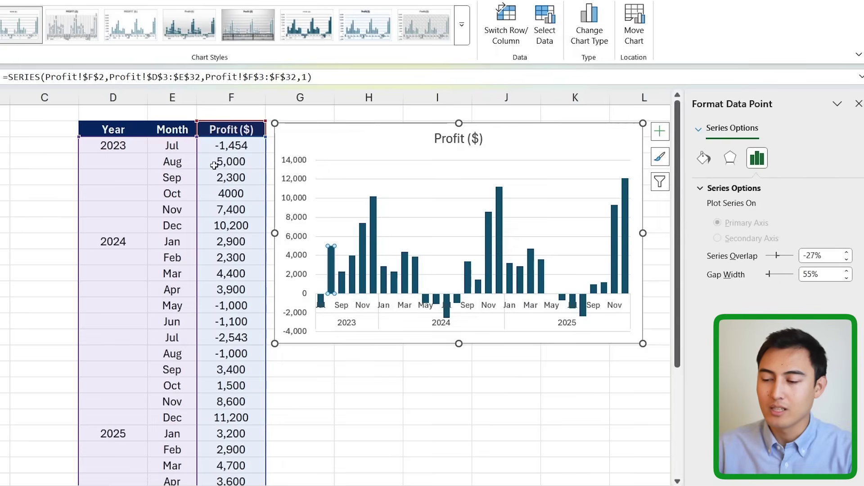
left_click(289, 294)
left_click(375, 233)
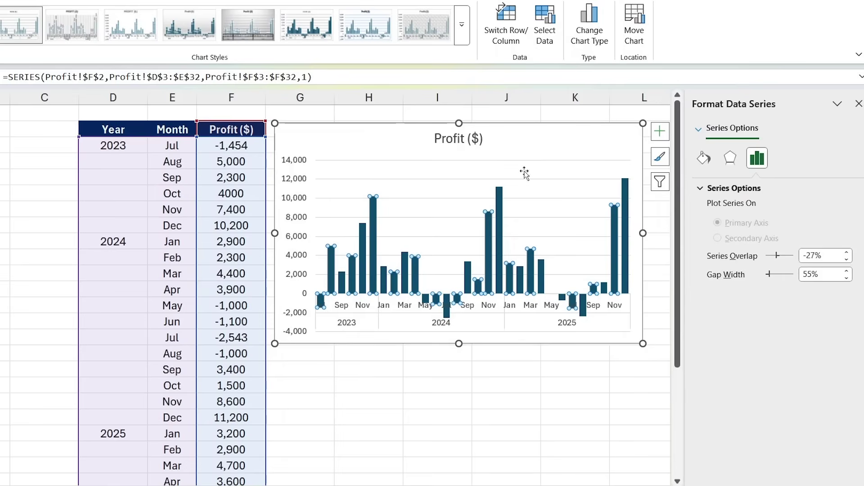
Step: Give the series a solid fill with Invert if negative, colouring negative bars dark red
left_click(703, 159)
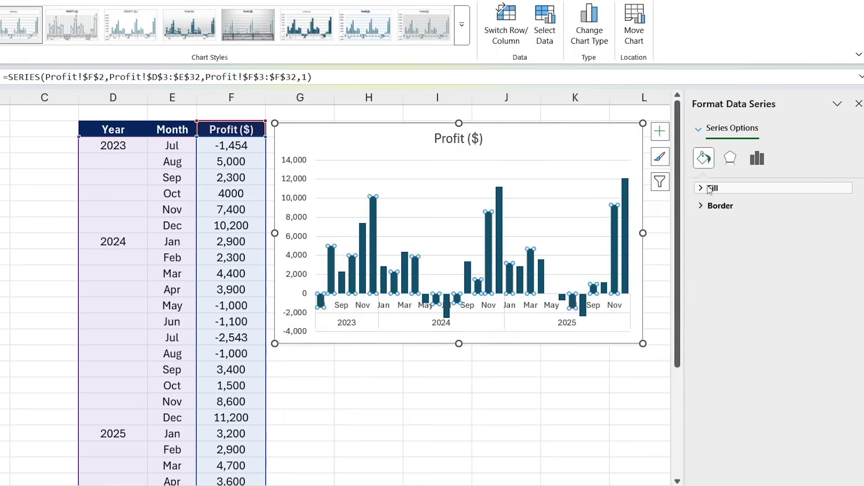
left_click(713, 189)
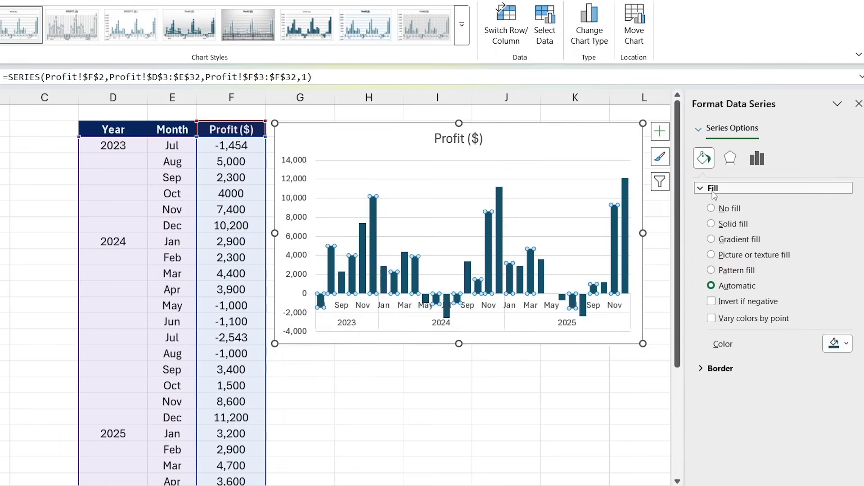
left_click(731, 225)
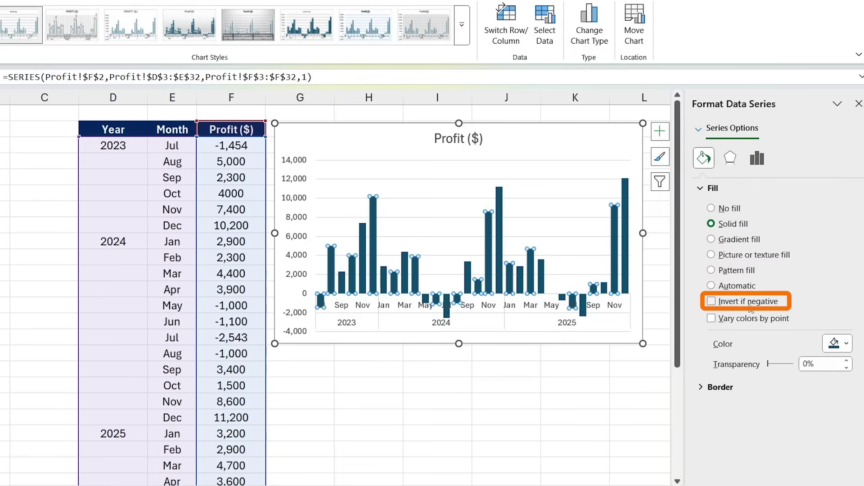
left_click(728, 303)
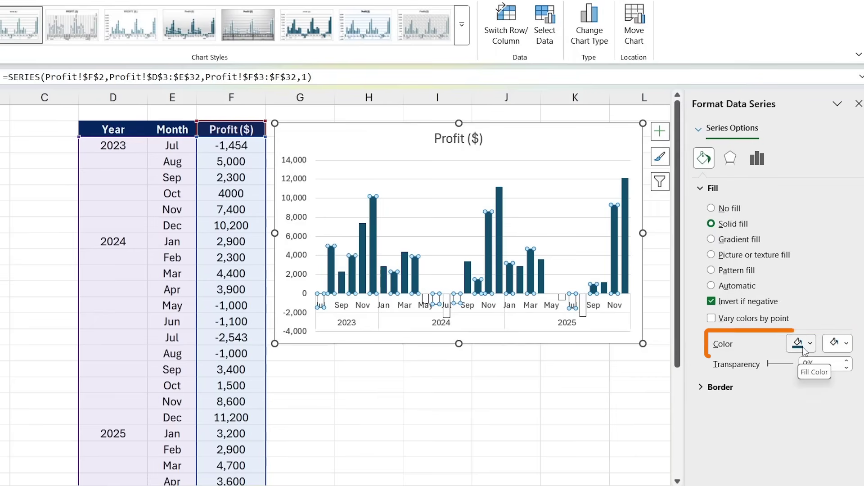
left_click(843, 349)
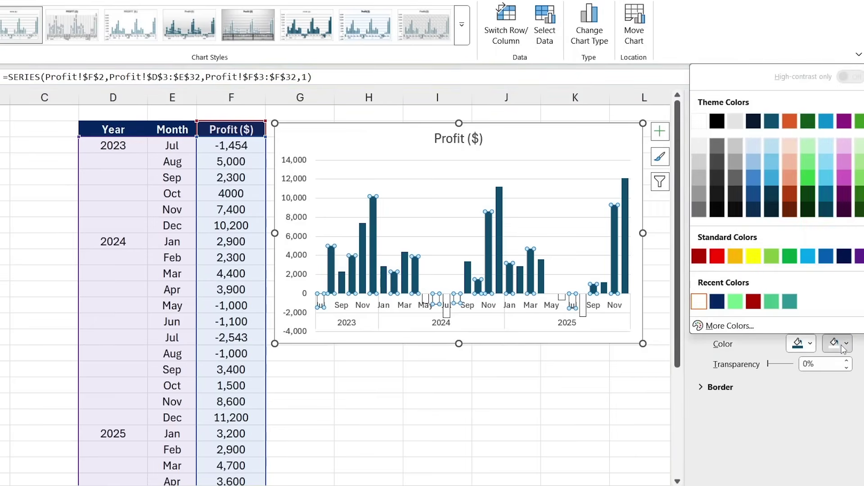
left_click(754, 302)
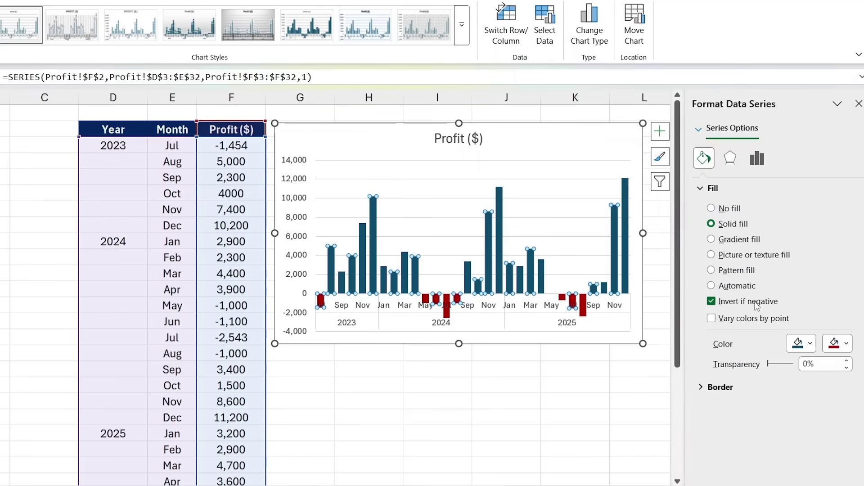
Step: Change the Sep 2023 profit to -2,000
left_click(243, 171)
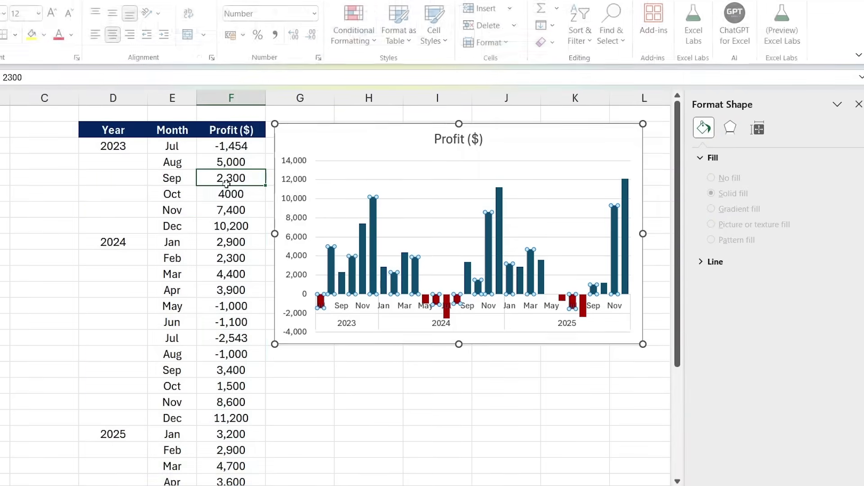
type("-2,000")
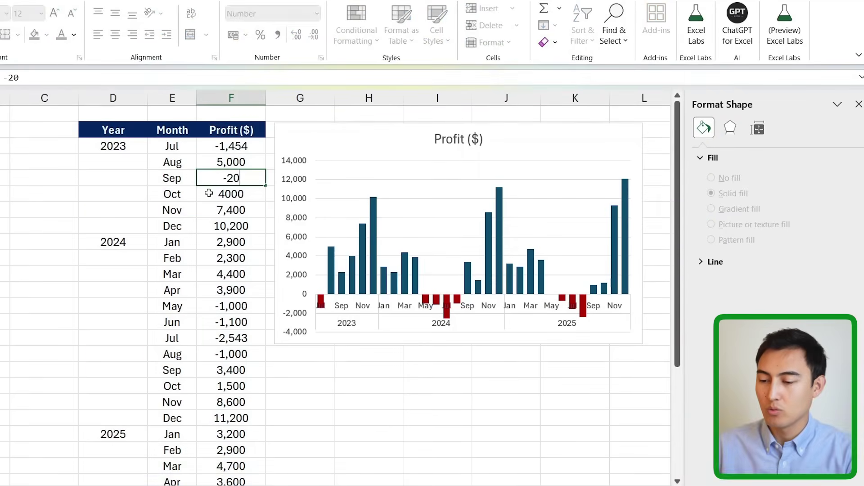
key("Return")
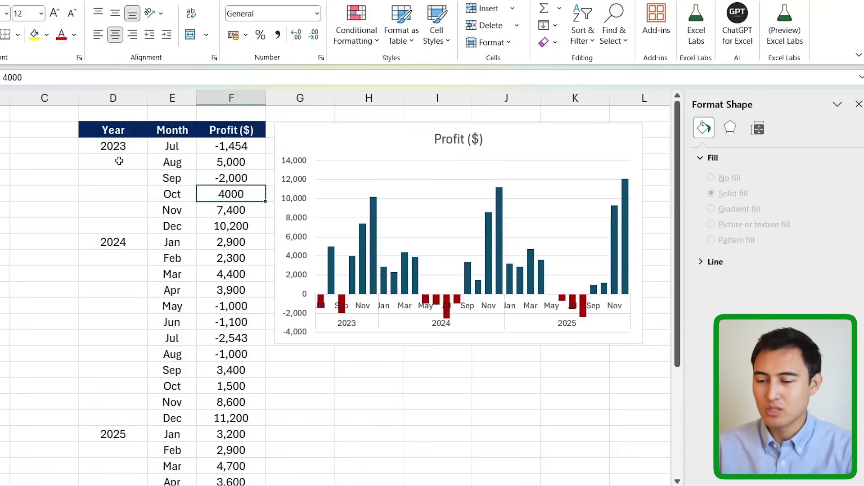
Step: Copy the 2023 year label into the Jul–Dec 2023 year cells, then delete them again
left_click(122, 154)
key("ctrl+c")
left_click_drag(122, 154, 122, 226)
key("ctrl+v")
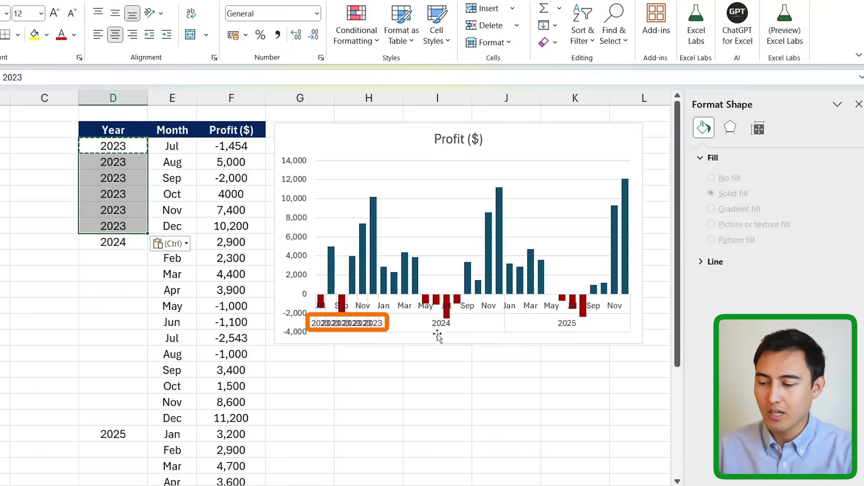
key("Delete")
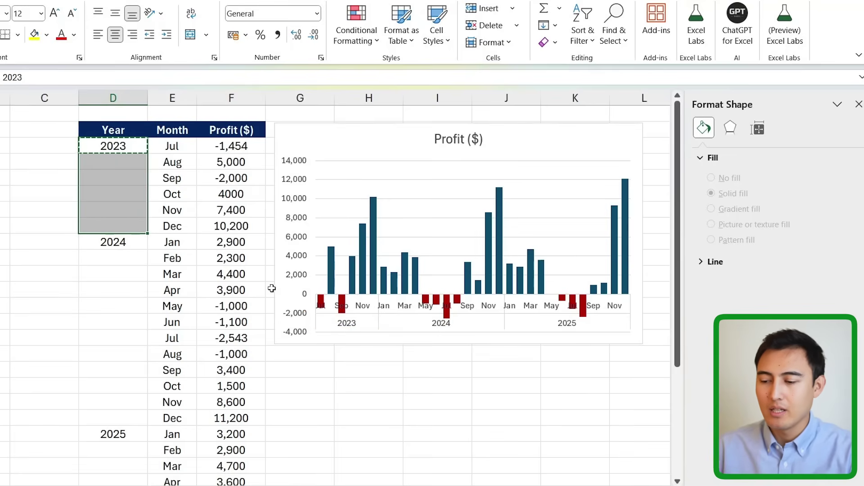
Step: Duplicate the Sales ($) column into the empty column H
key("ctrl+Up")
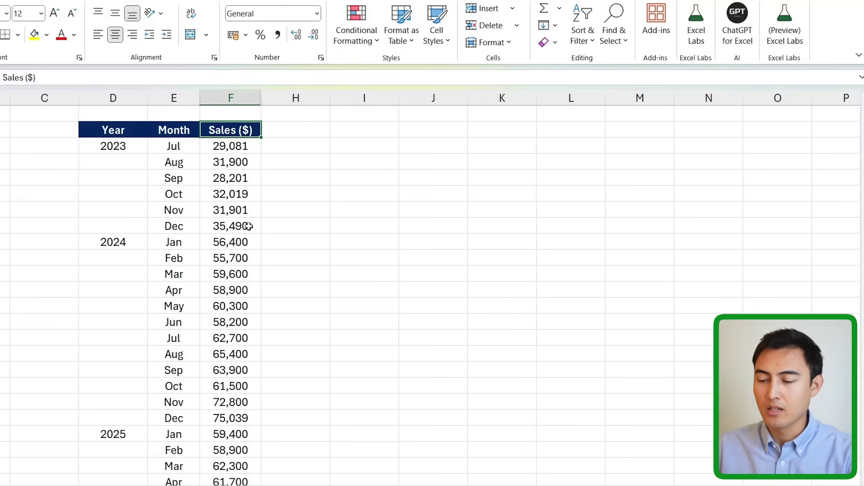
key("ctrl+shift+Down")
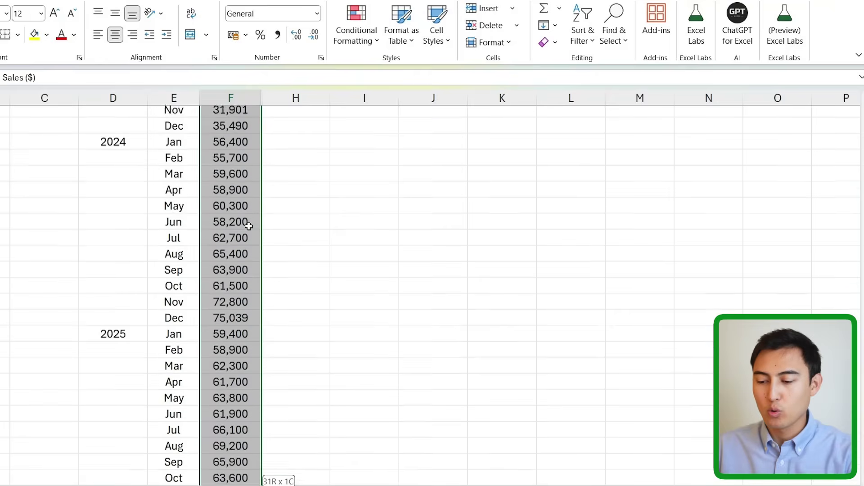
key("ctrl+c")
key("Up")
key("Right")
key("Down")
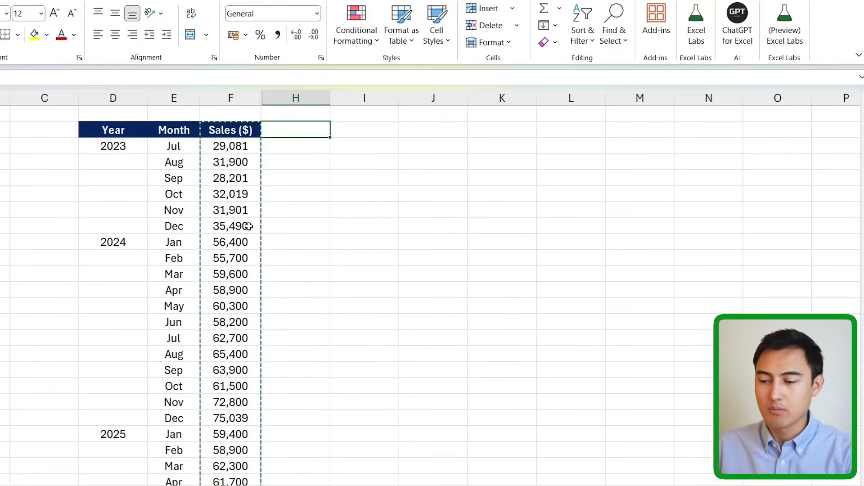
key("ctrl+v")
key("Escape")
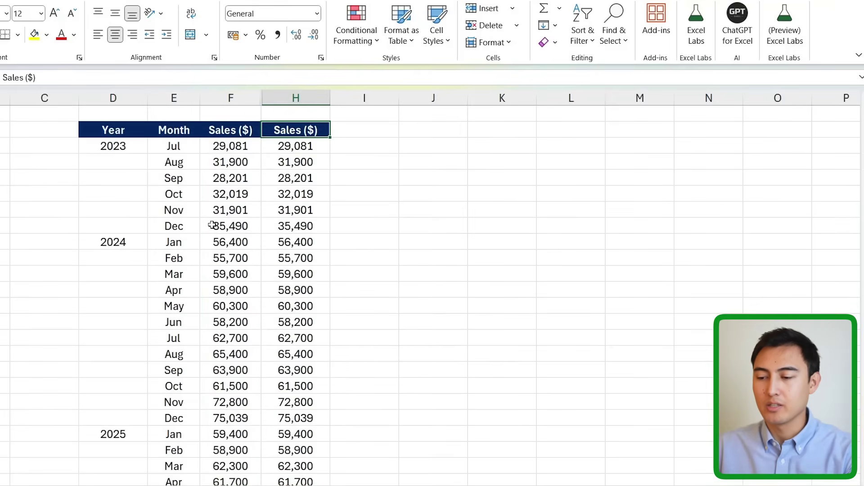
Step: Select the entire Year, Month and Sales table, including both sales columns
left_click_drag(230, 129, 252, 290)
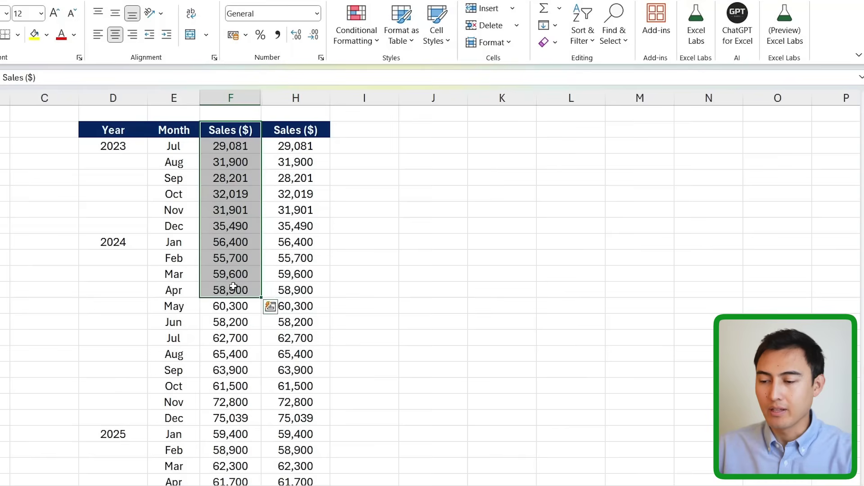
left_click_drag(311, 135, 294, 272)
key("Left")
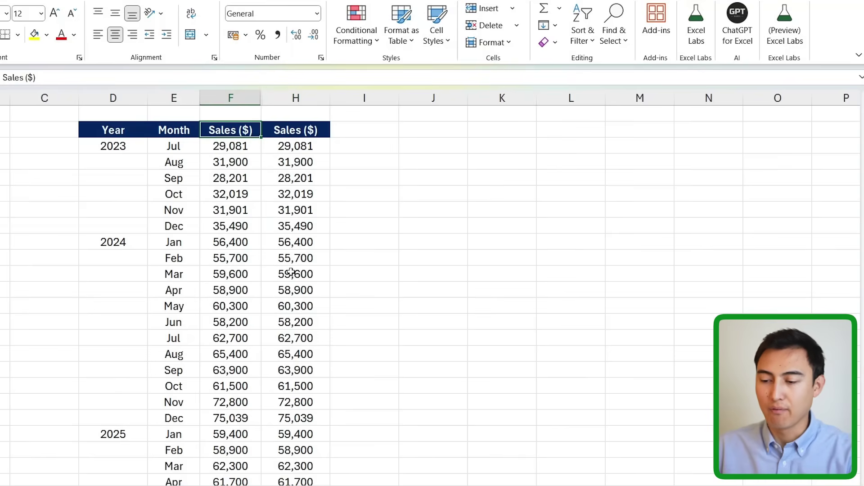
scroll(292, 272, "down", 3)
key("ctrl+a")
scroll(180, 279, "up", 3)
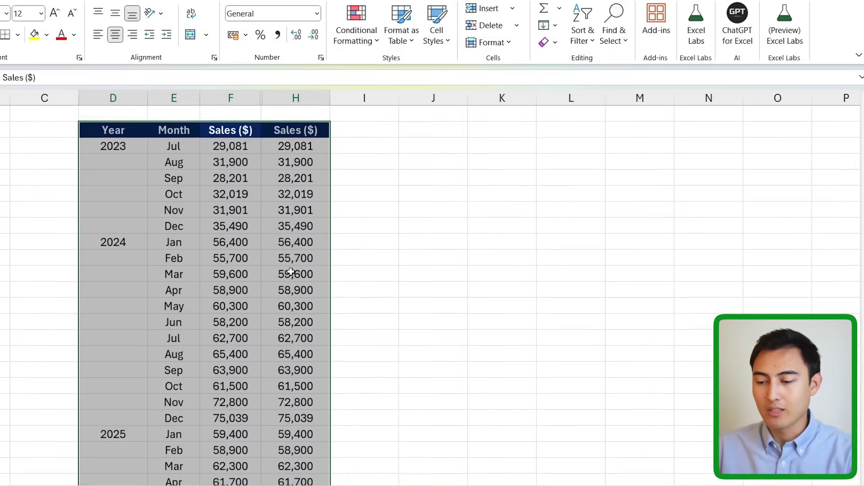
Step: Insert a Line with Markers chart of both sales series and move it beside the table
left_click(0, 0)
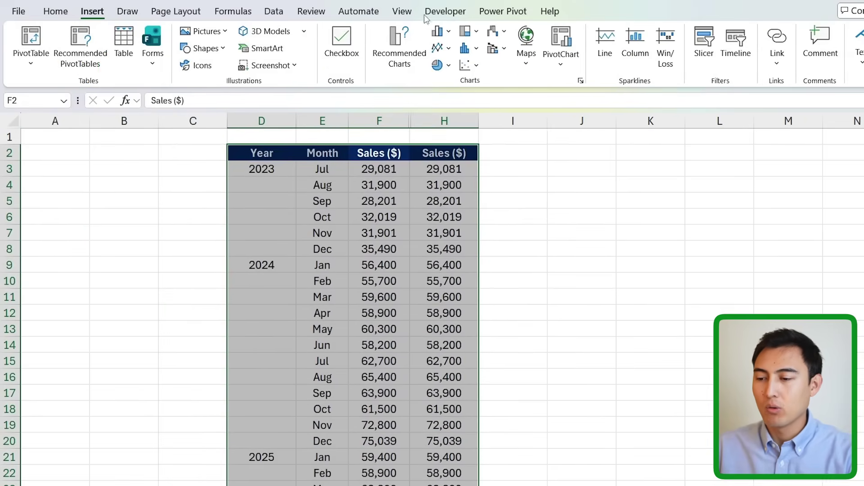
left_click(440, 48)
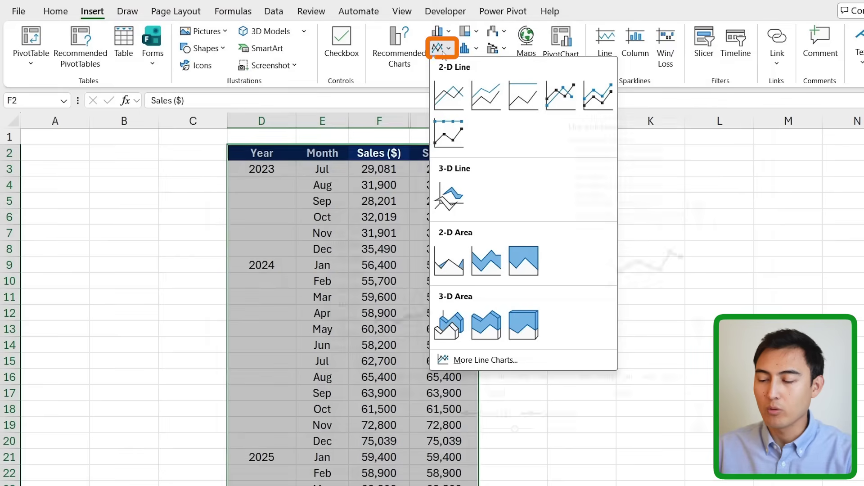
left_click(556, 93)
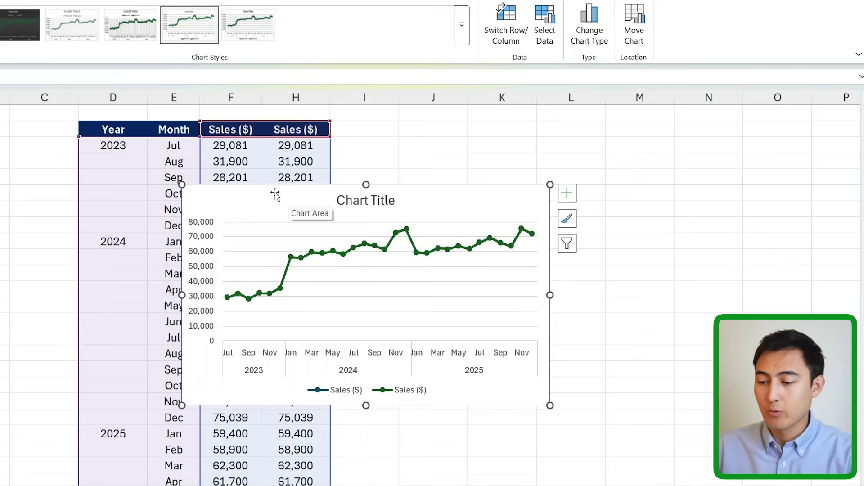
left_click_drag(427, 218, 549, 169)
left_click_drag(401, 145, 430, 134)
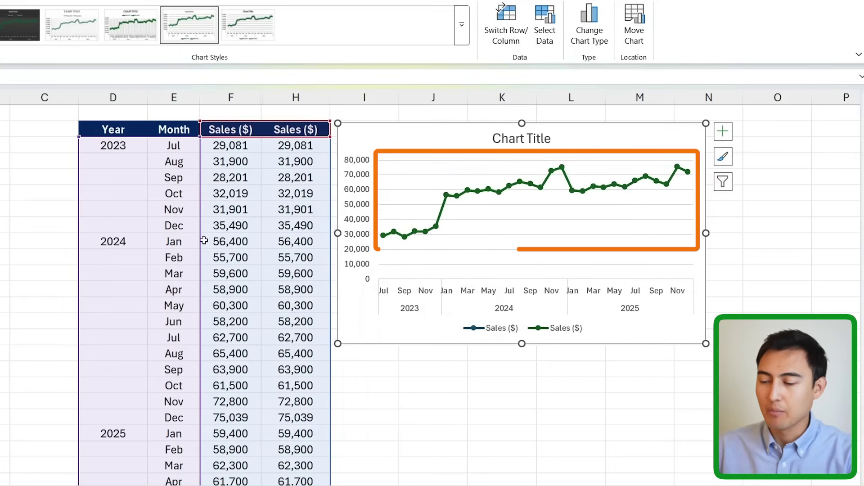
Step: Change the second Sales ($) series to Area in a Combo chart type
left_click(436, 225)
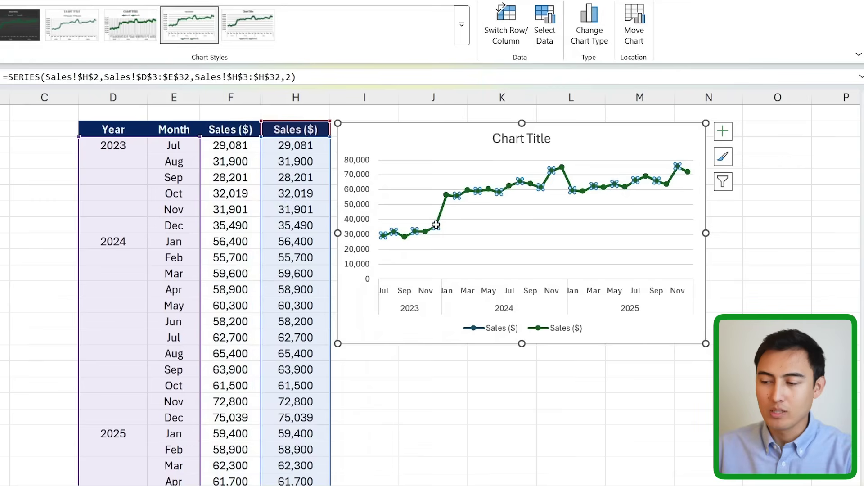
left_click(585, 27)
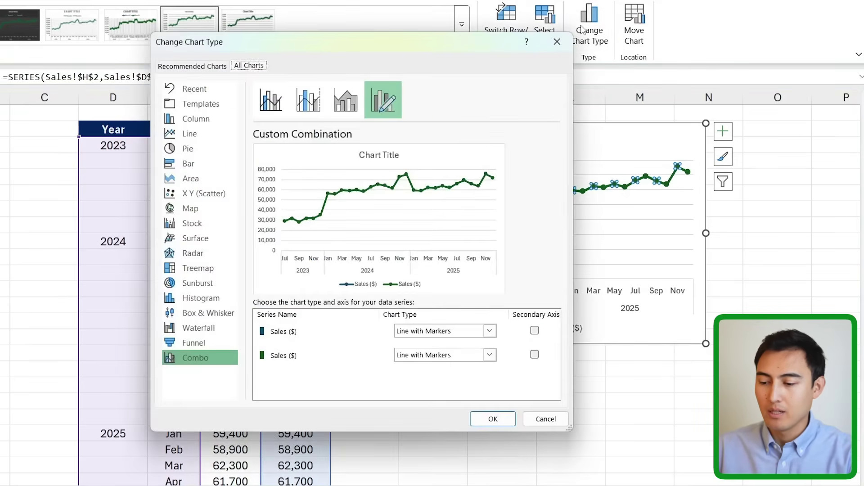
left_click(490, 355)
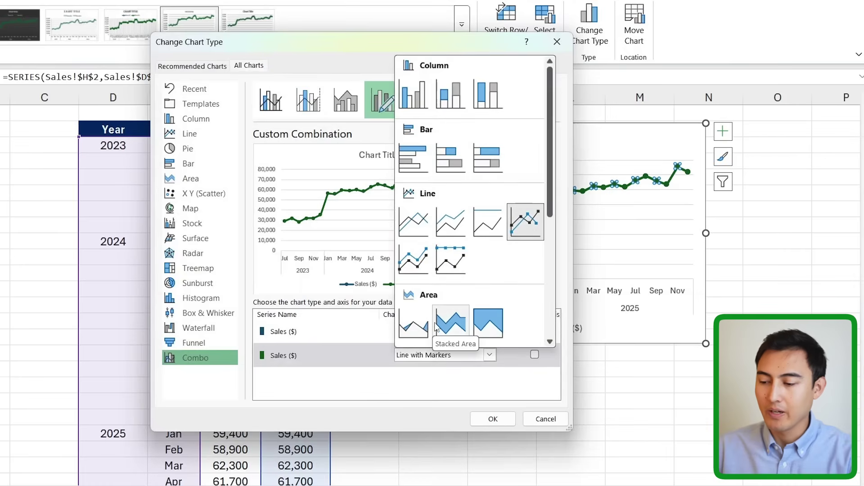
left_click(410, 327)
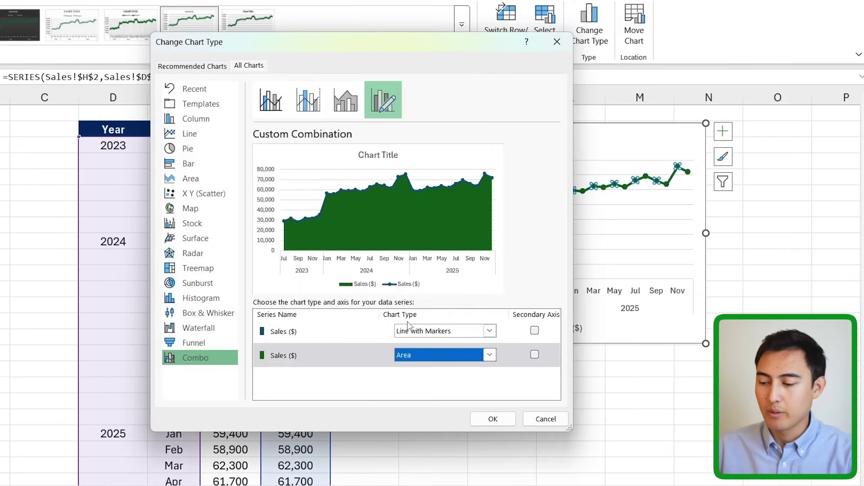
left_click(493, 419)
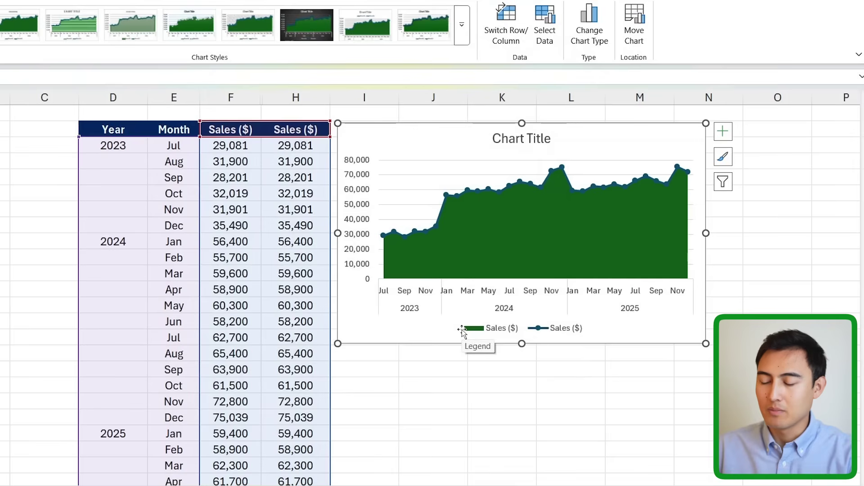
Step: Give the sales area series a gradient fill
left_click(471, 234)
right_click(471, 234)
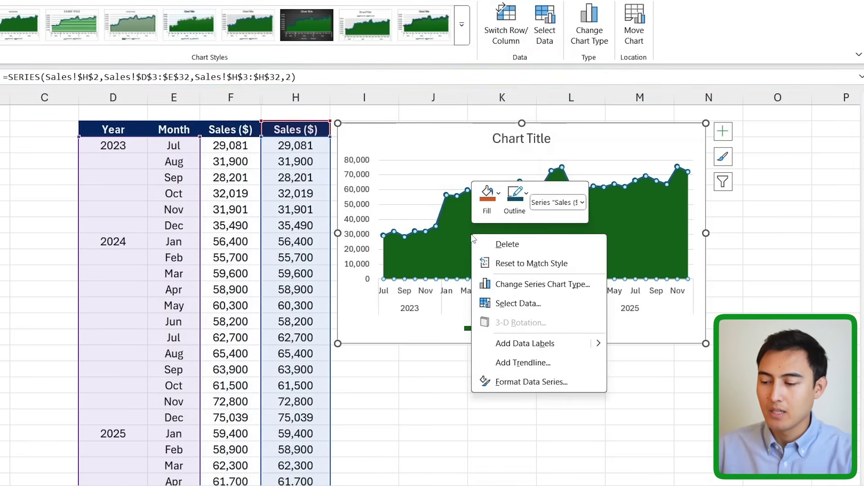
left_click(525, 381)
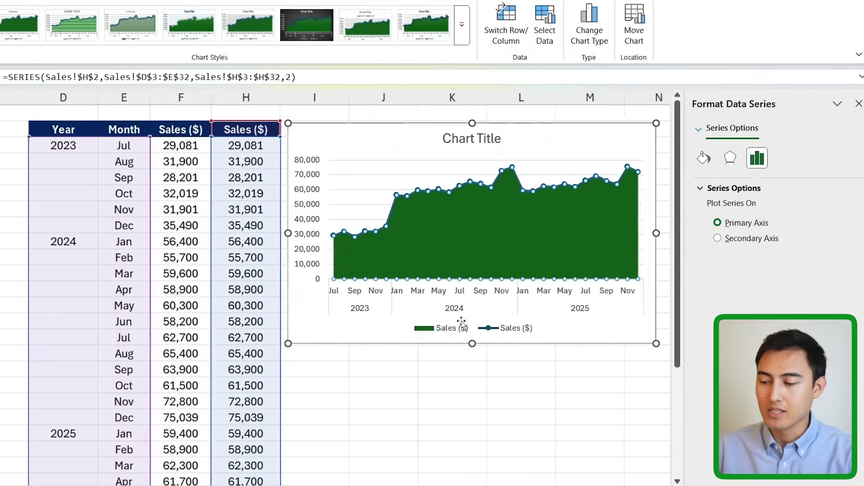
left_click(700, 158)
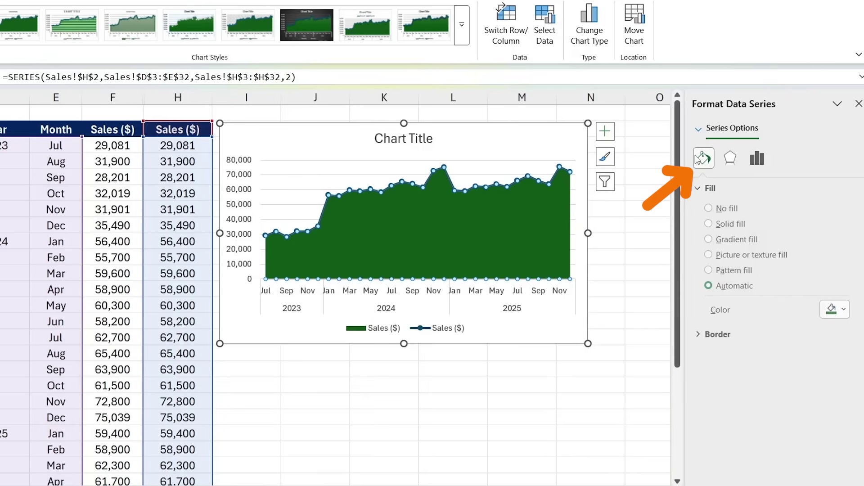
left_click(740, 239)
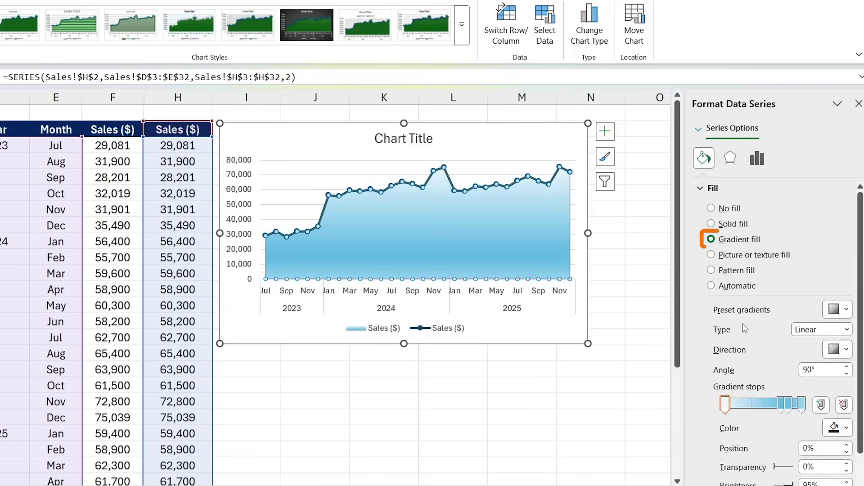
scroll(742, 357, "down", 1)
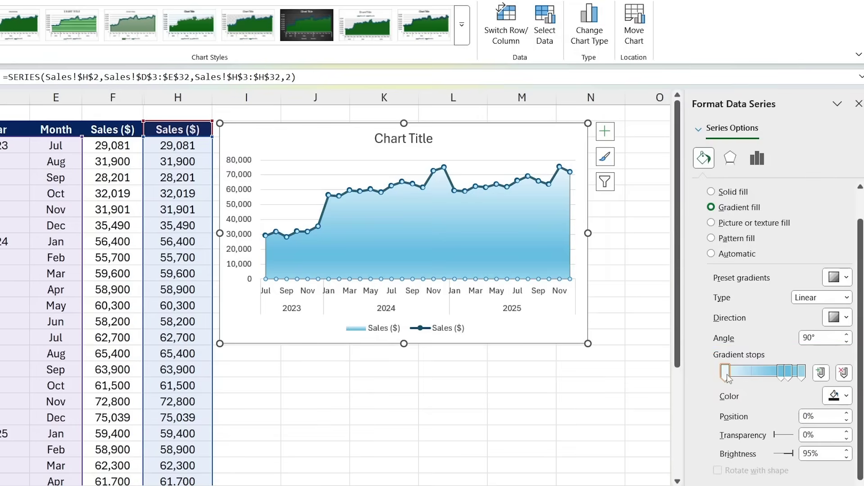
Step: Set the gradient stops from dark blue to white, remove an extra stop, and make the chart taller
left_click(781, 377)
left_click_drag(782, 377, 752, 380)
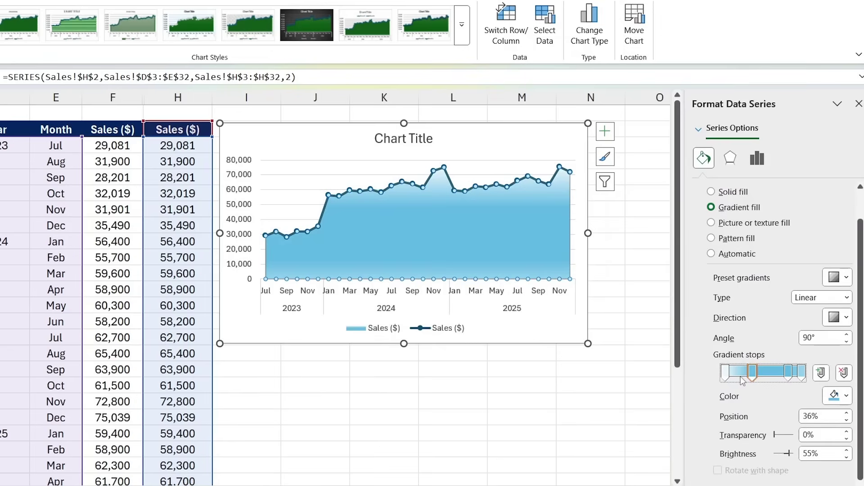
left_click(724, 373)
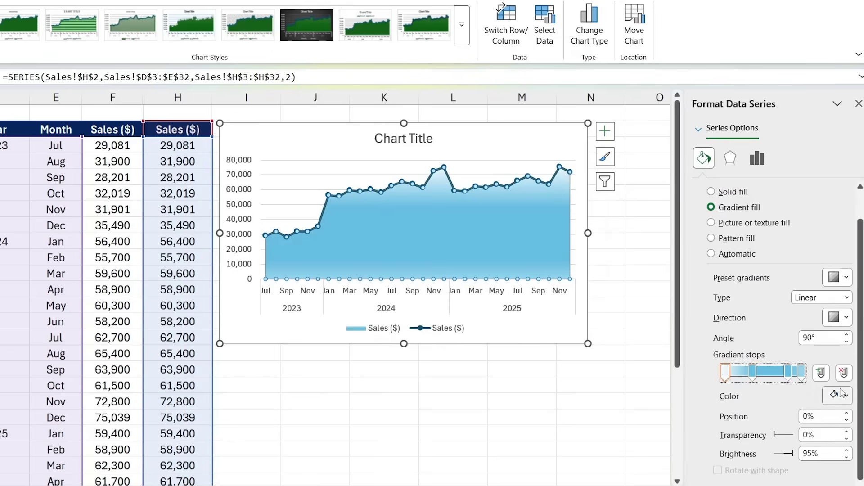
left_click(845, 396)
left_click(735, 355)
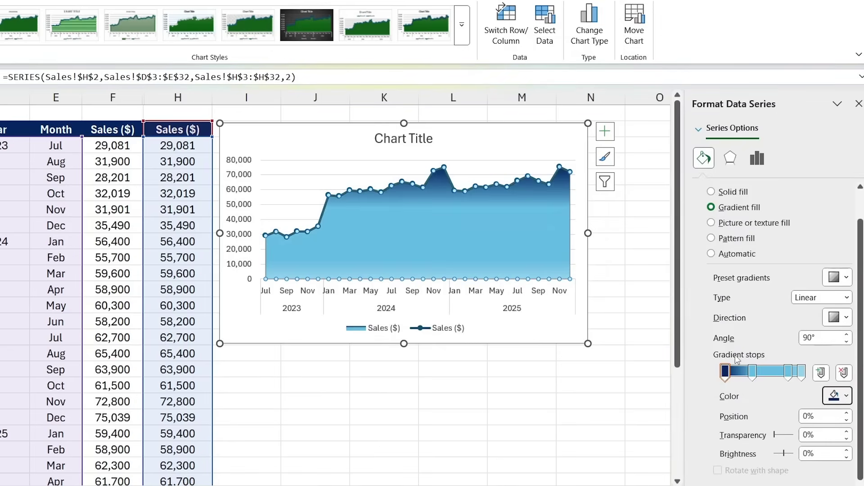
left_click(801, 373)
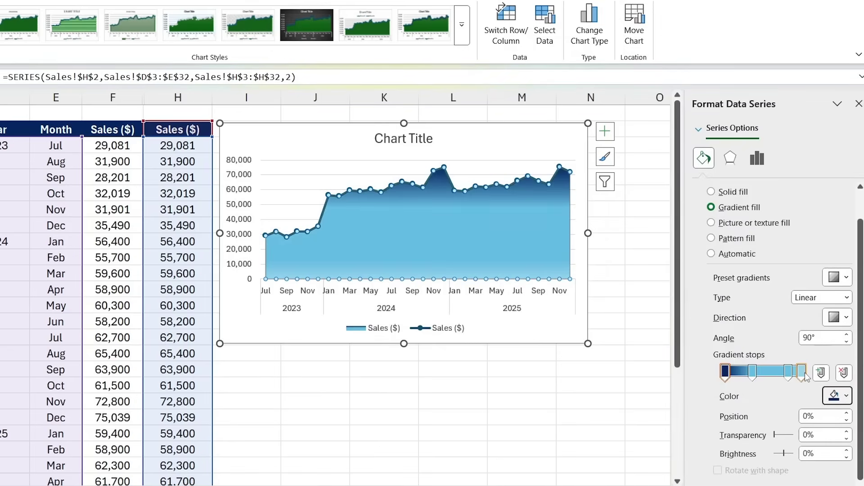
left_click(836, 395)
left_click(735, 355)
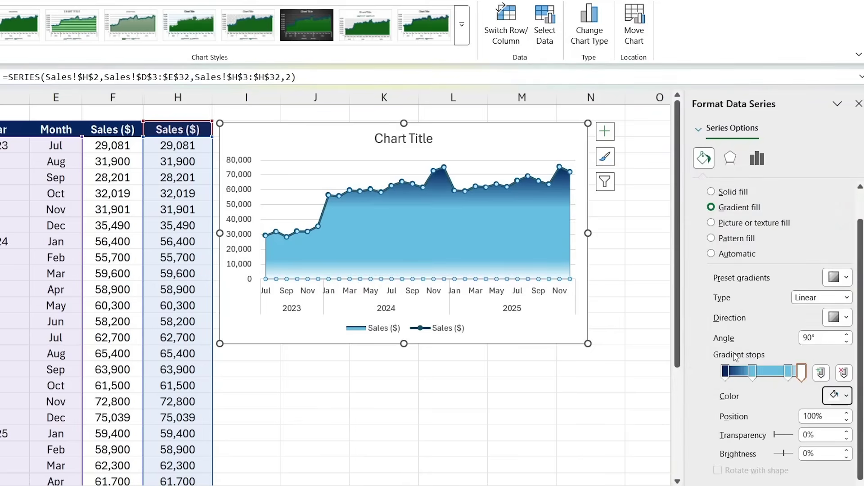
mouse_move(752, 377)
left_mouse_down()
mouse_move(769, 379)
mouse_move(760, 380)
left_mouse_up()
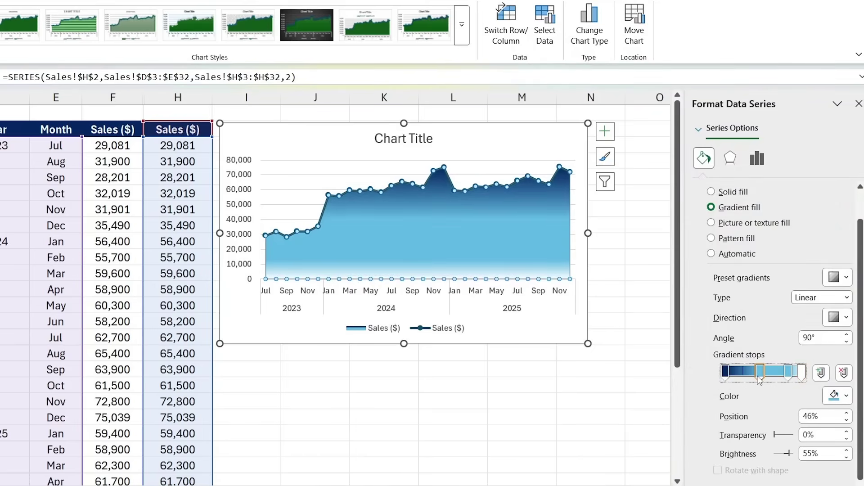
left_click(844, 374)
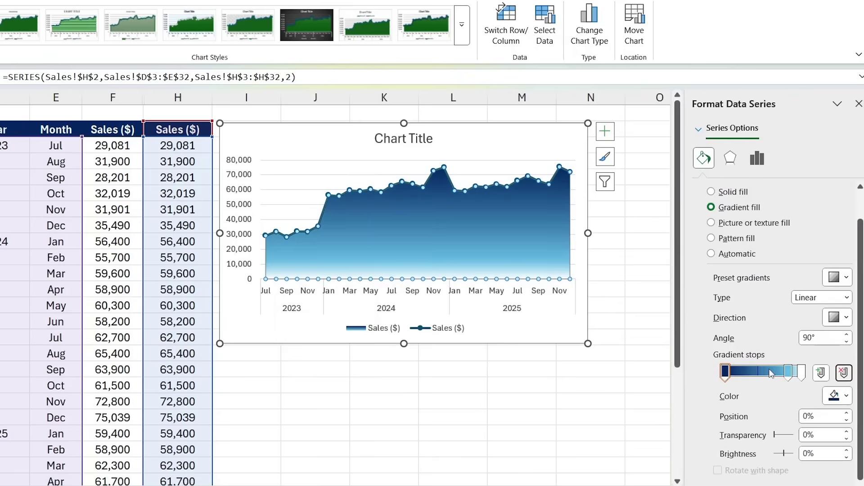
left_click_drag(788, 373, 765, 379)
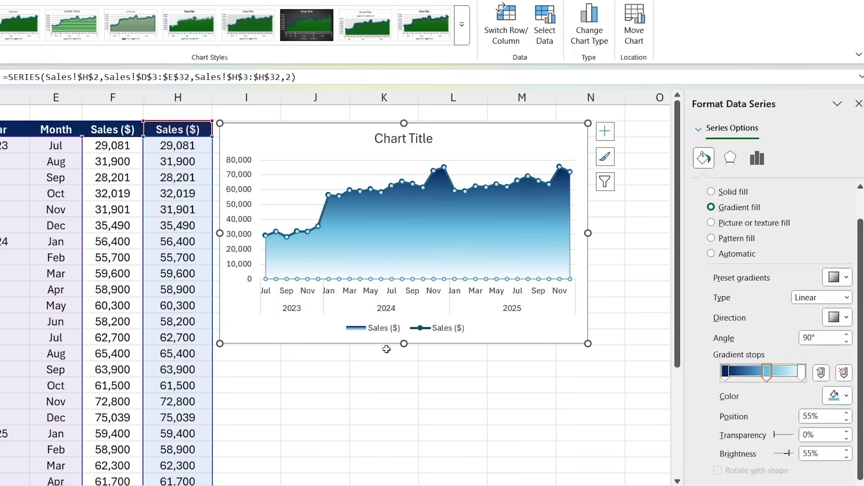
left_click_drag(401, 344, 408, 410)
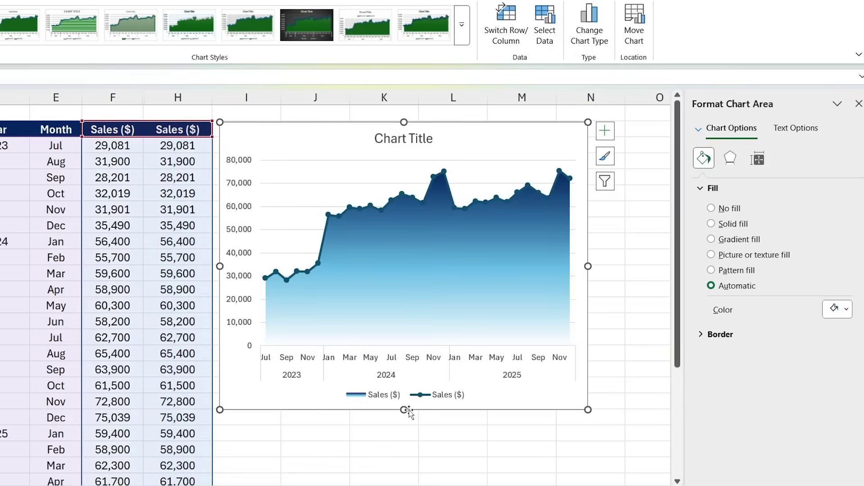
Step: Switch the sales line's markers to built-in square markers
left_click(317, 262)
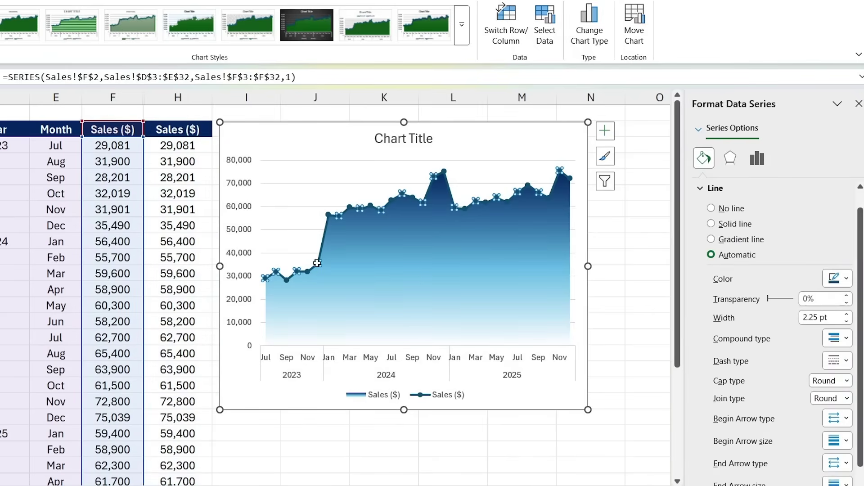
right_click(316, 263)
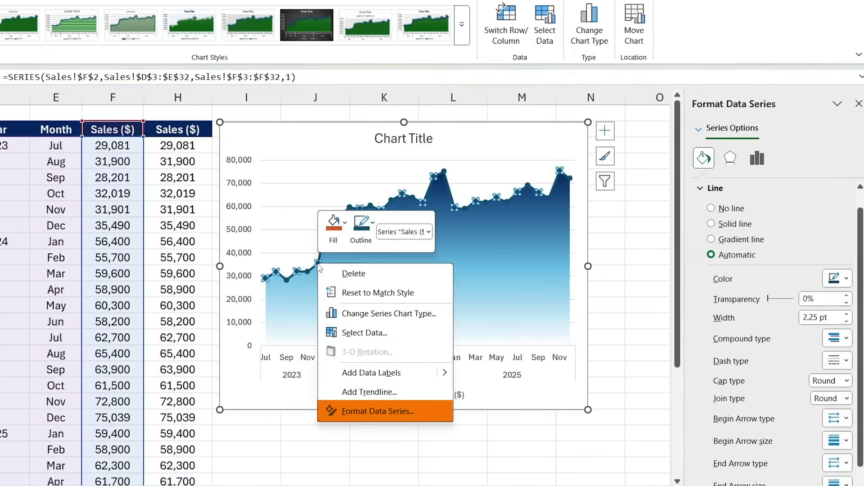
left_click(367, 405)
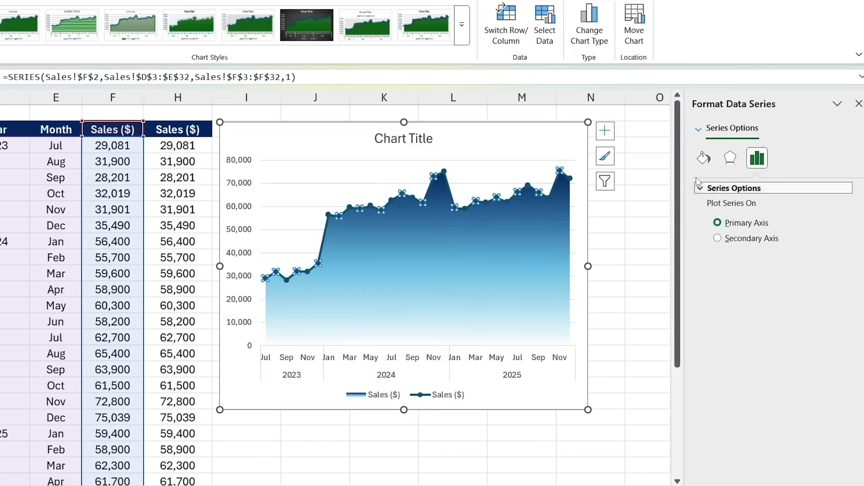
left_click(704, 158)
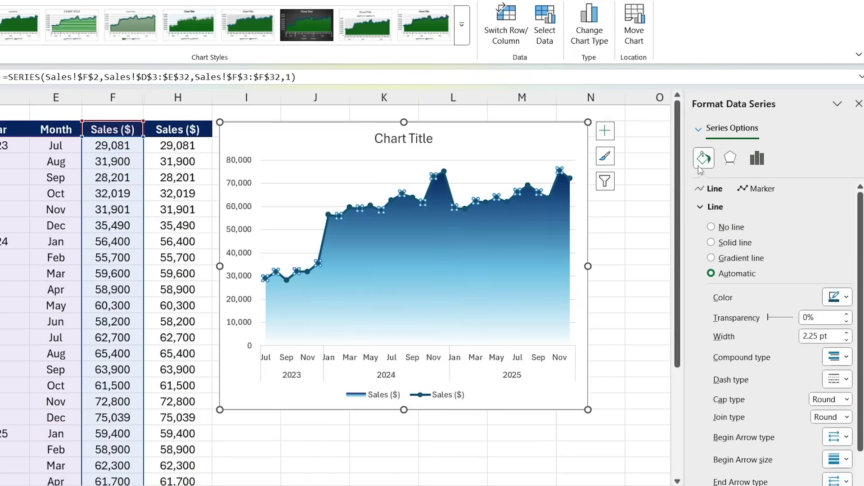
left_click(756, 189)
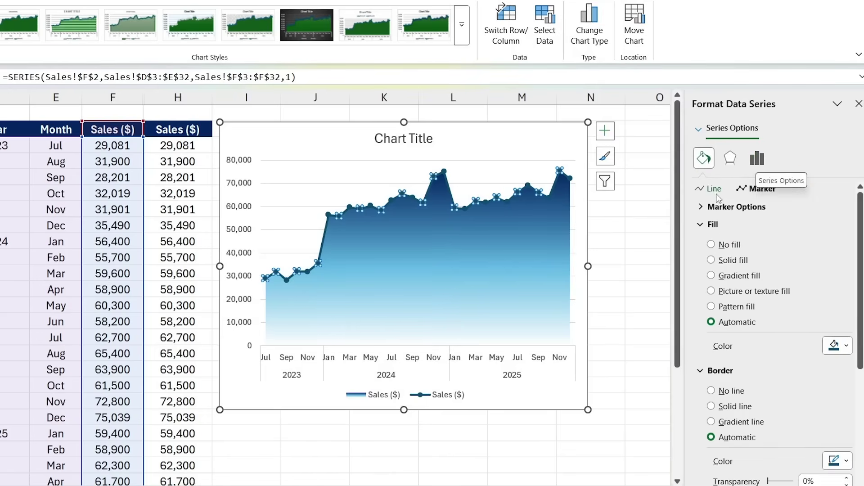
left_click(738, 208)
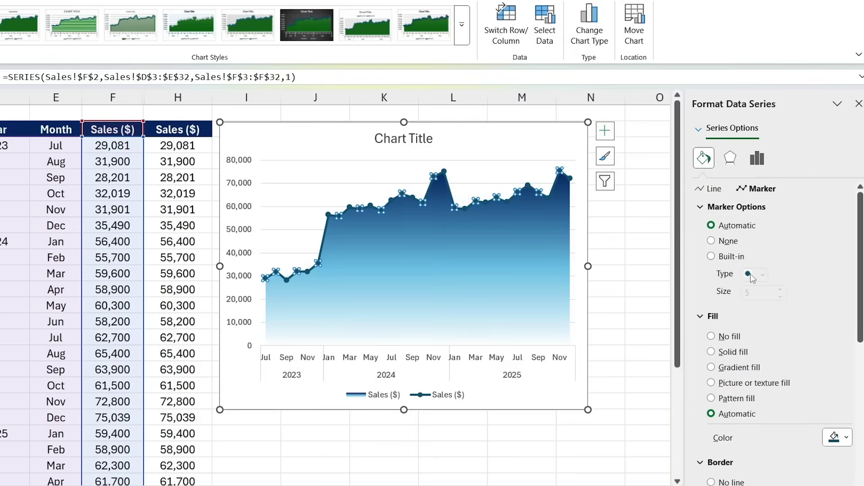
left_click(726, 258)
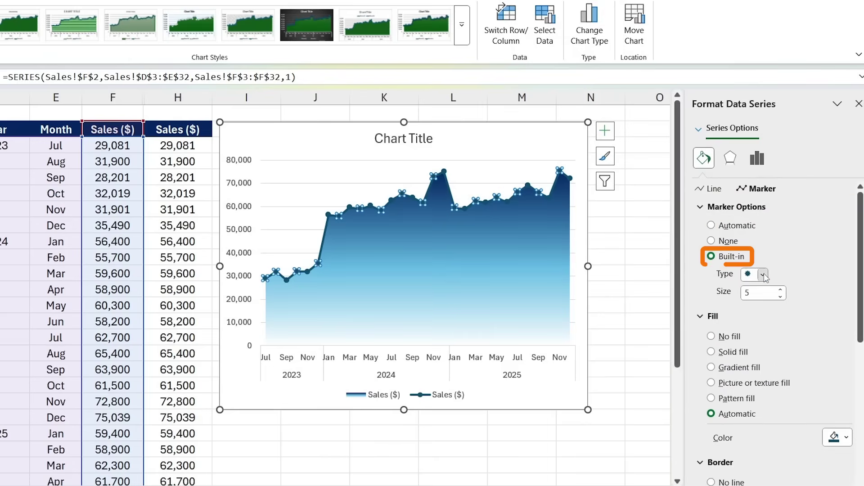
left_click(762, 275)
left_click(760, 291)
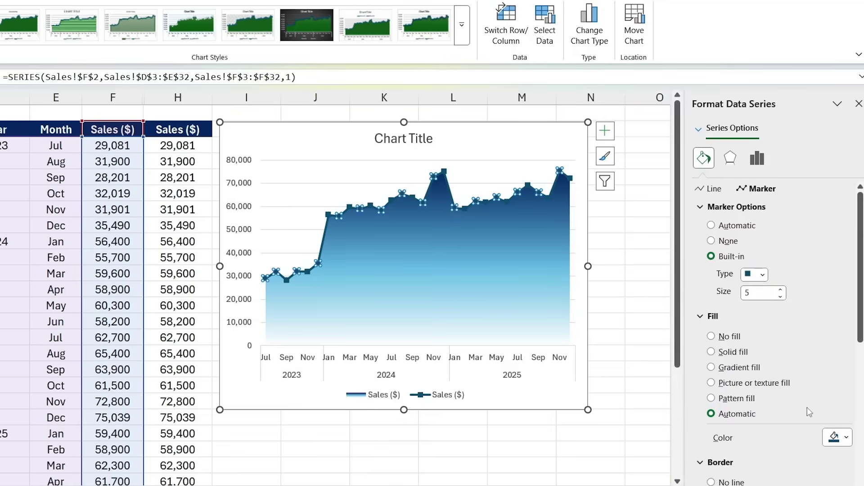
Step: Fill the markers dark navy and make the Jan 2024 point's line dark navy
left_click(838, 436)
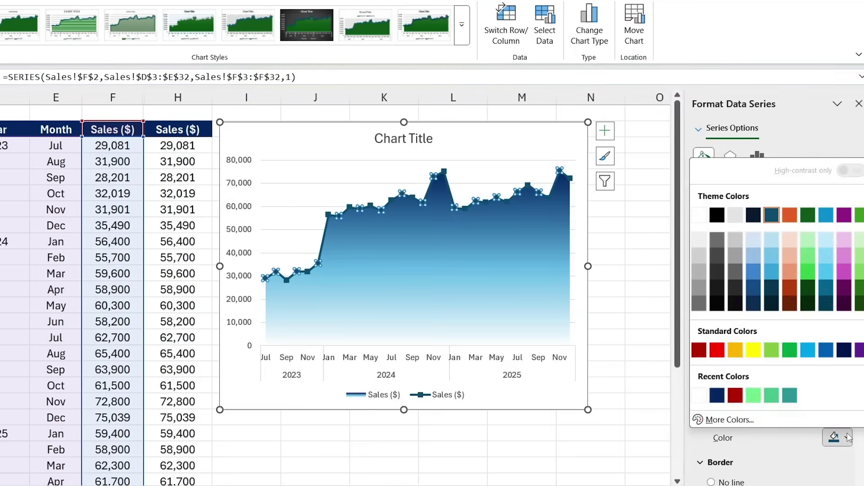
left_click(717, 395)
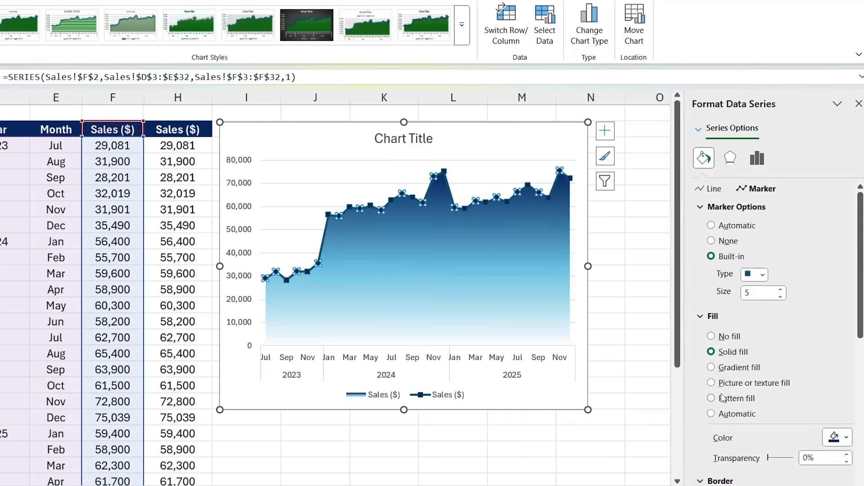
left_click(328, 215)
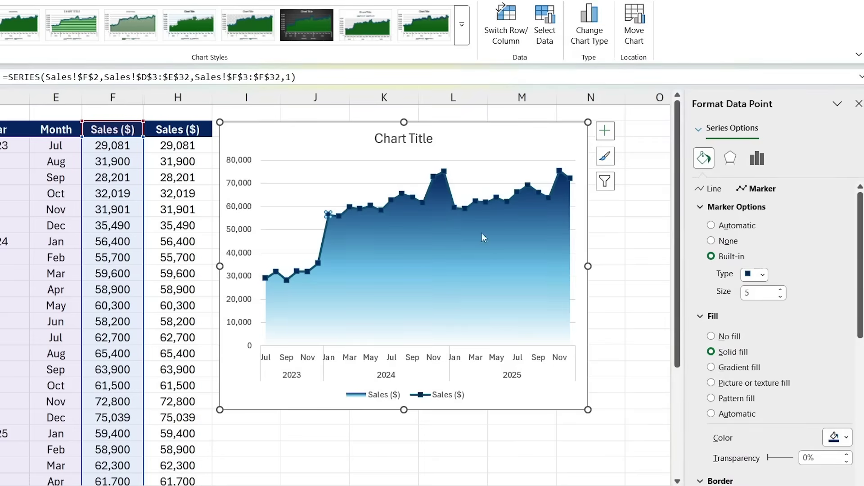
left_click(709, 189)
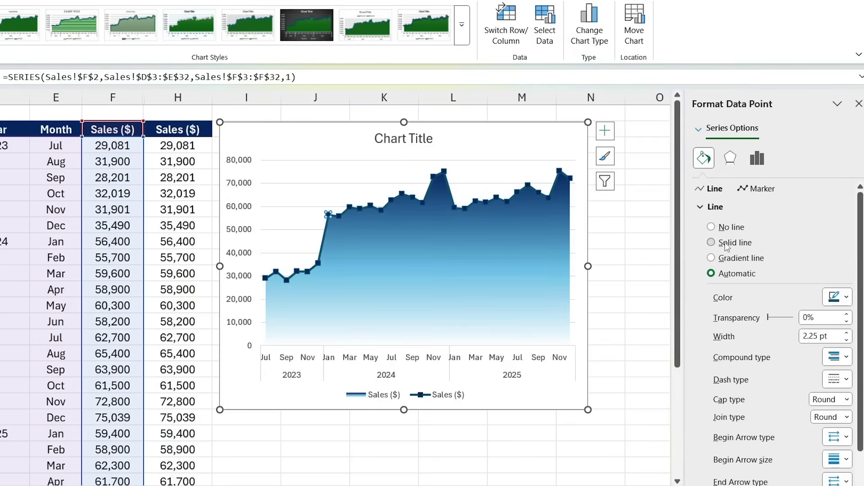
left_click(837, 297)
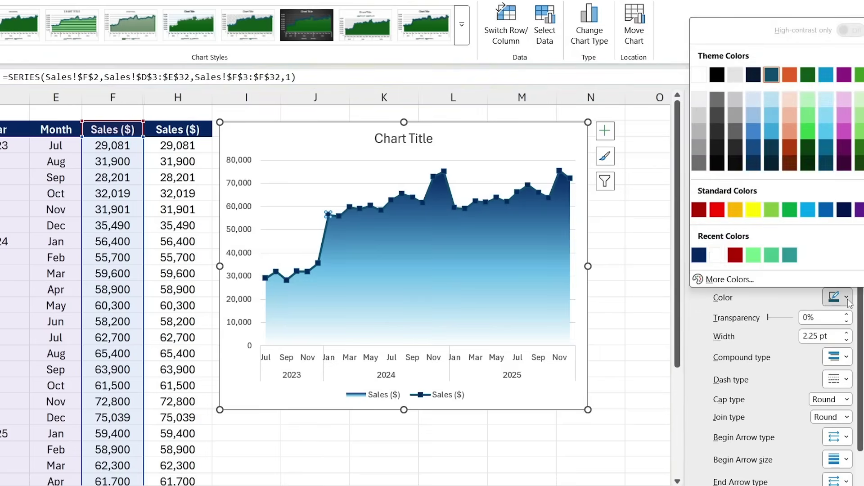
left_click(700, 257)
Step: Reselect the gradient area series
left_click(472, 339)
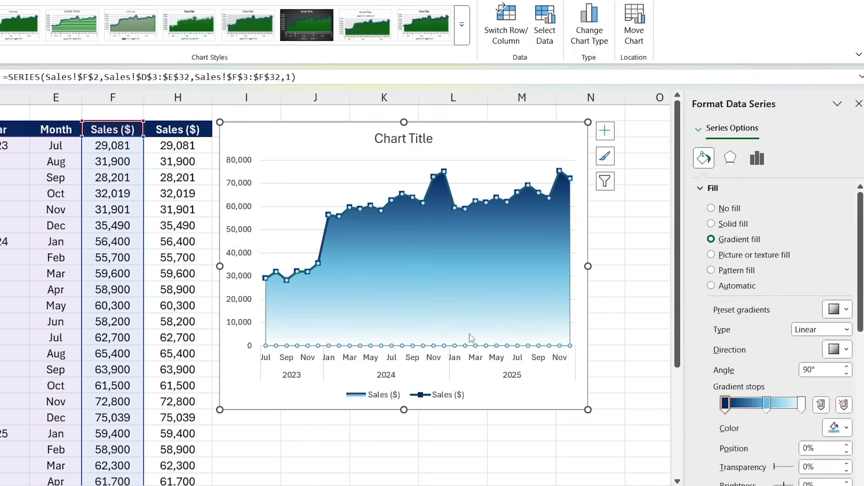
left_click(575, 395)
left_click(506, 296)
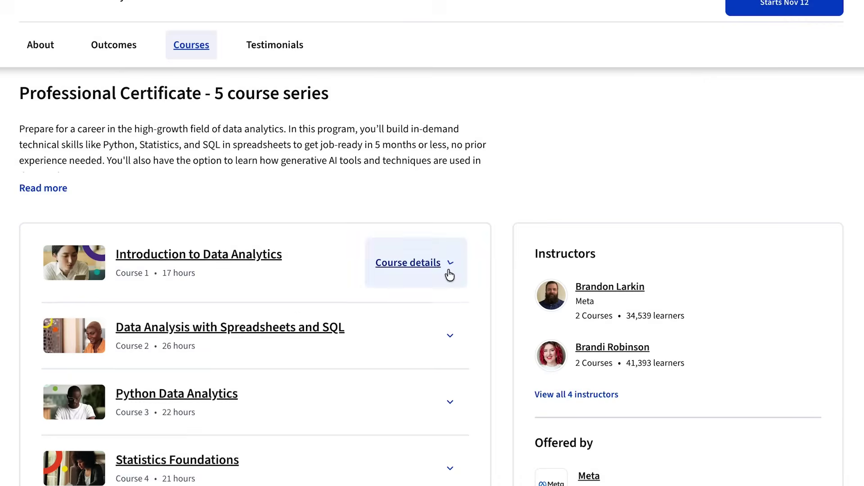
Step: Expand and collapse the first course's details, then expand the next course's details further down the list
left_click(449, 275)
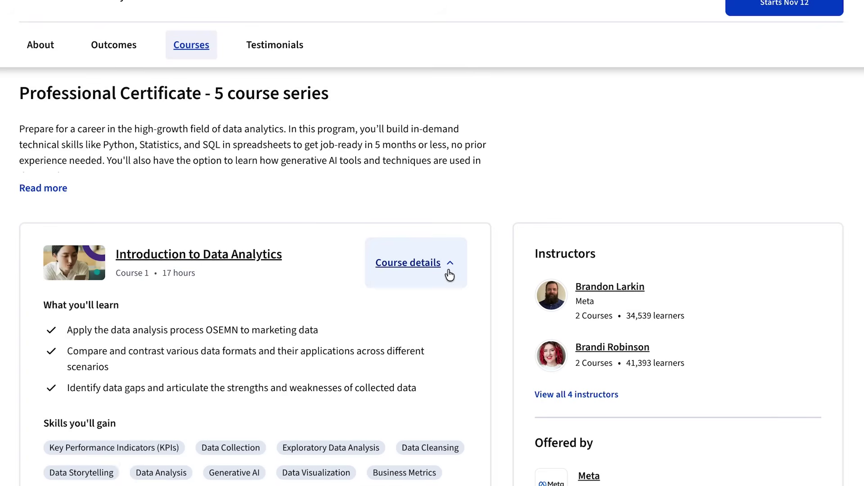
left_click(449, 275)
scroll(449, 275, "down", 3)
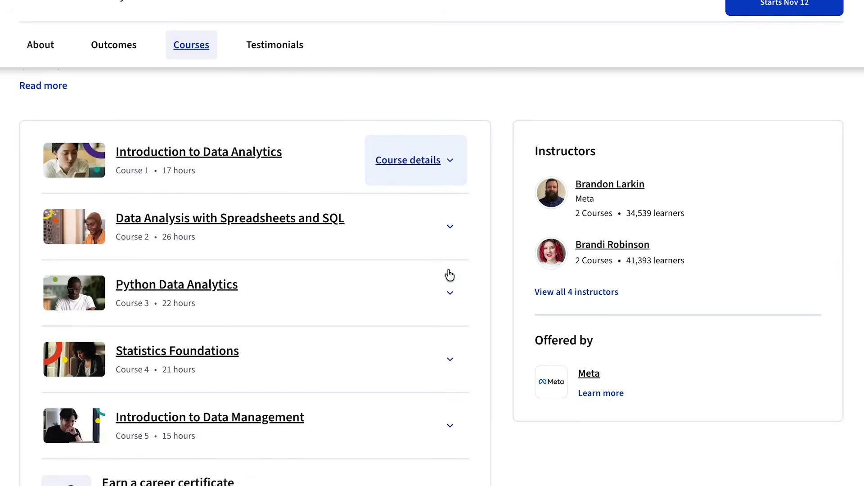
left_click(453, 228)
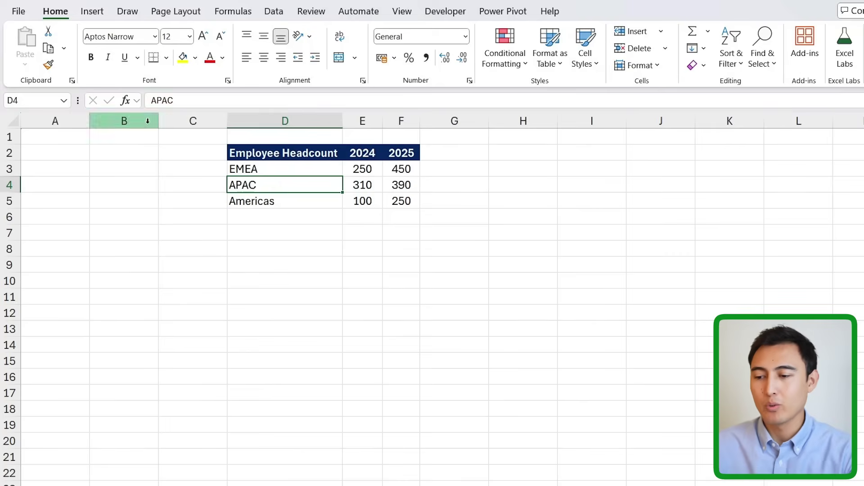
Step: Insert a 2-D clustered bar chart of the headcount table and move it beside the table near G2
left_click_drag(241, 151, 403, 202)
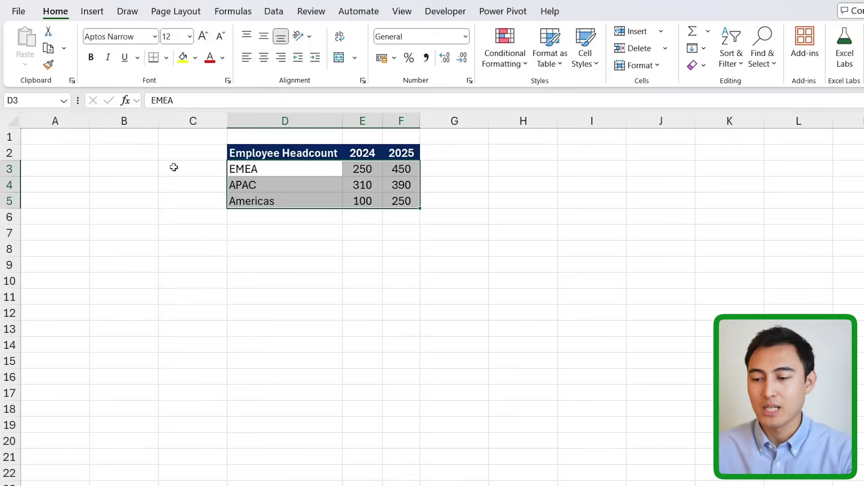
left_click(97, 15)
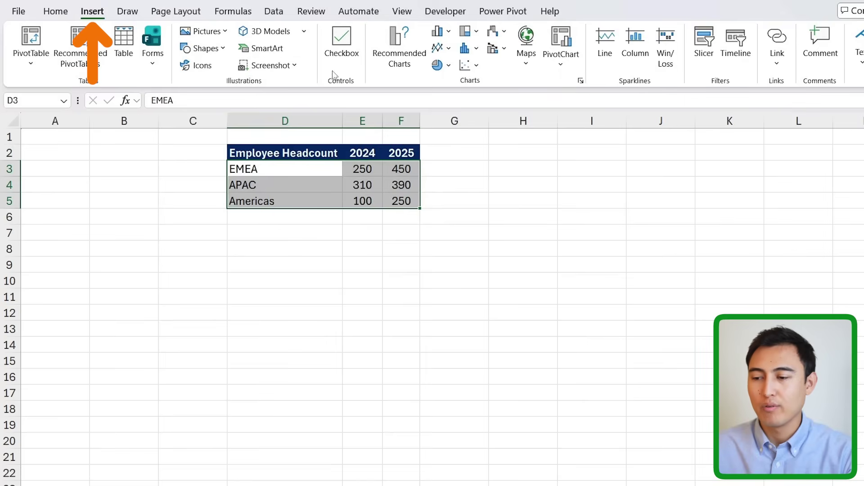
left_click(448, 33)
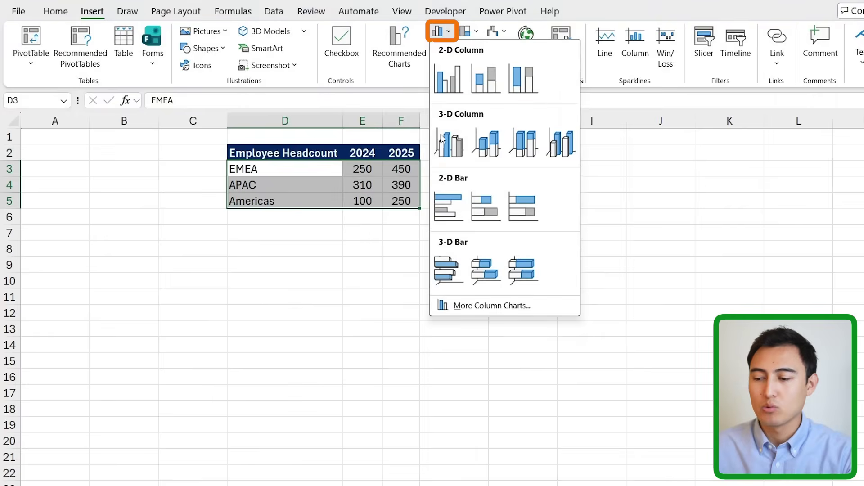
left_click(447, 208)
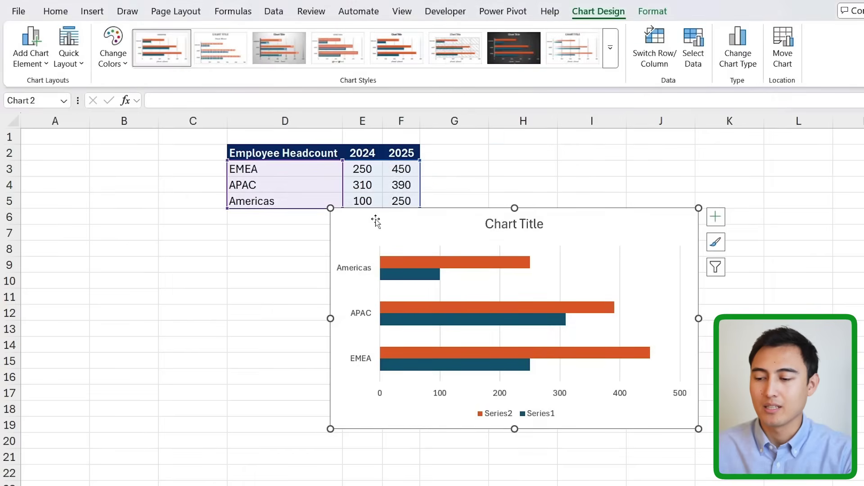
left_click_drag(376, 220, 493, 155)
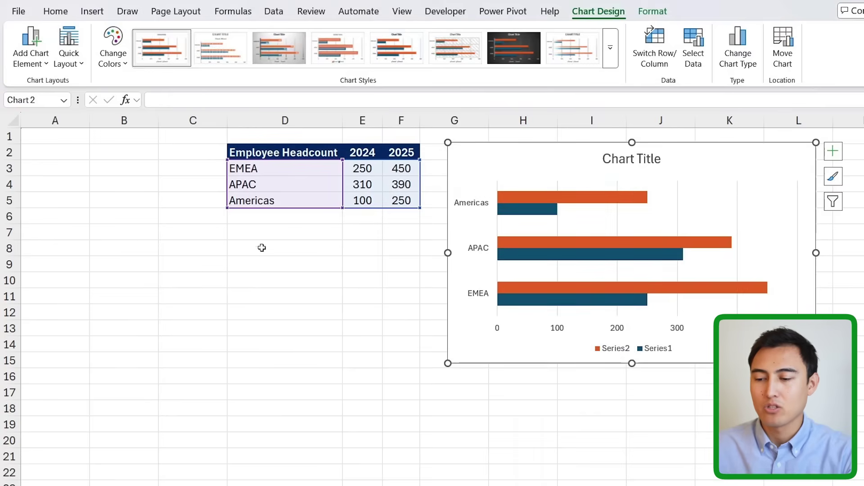
left_click(240, 235)
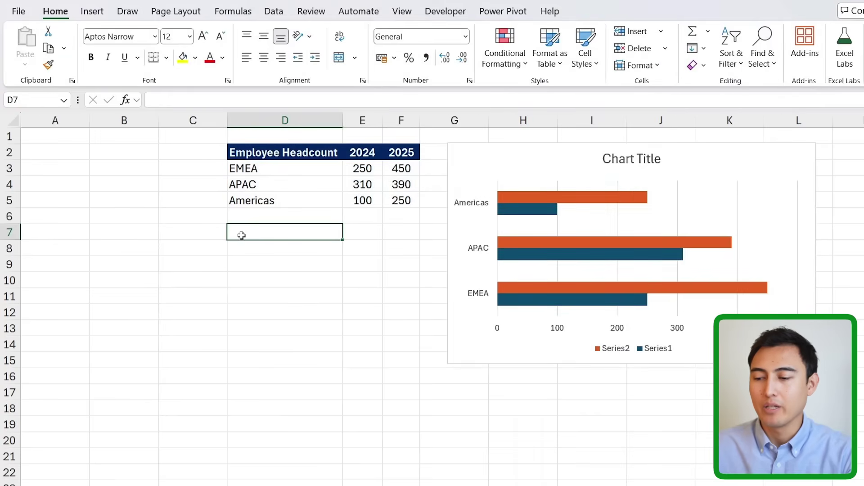
Step: Insert the filled person and head-and-shoulders outline icons found by searching 'man'
left_click(94, 12)
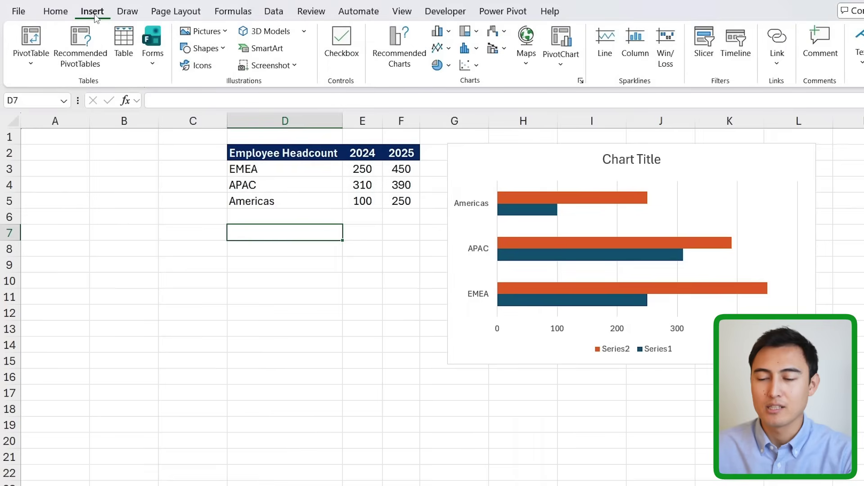
left_click(196, 68)
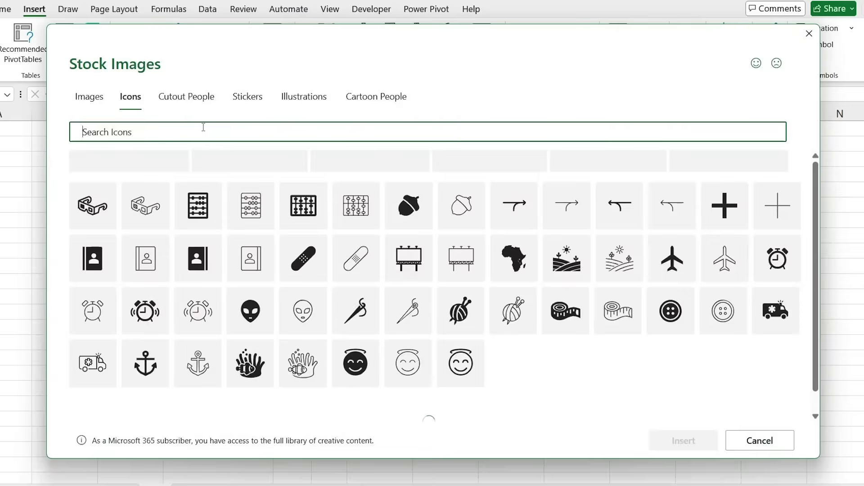
left_click(203, 129)
type("man")
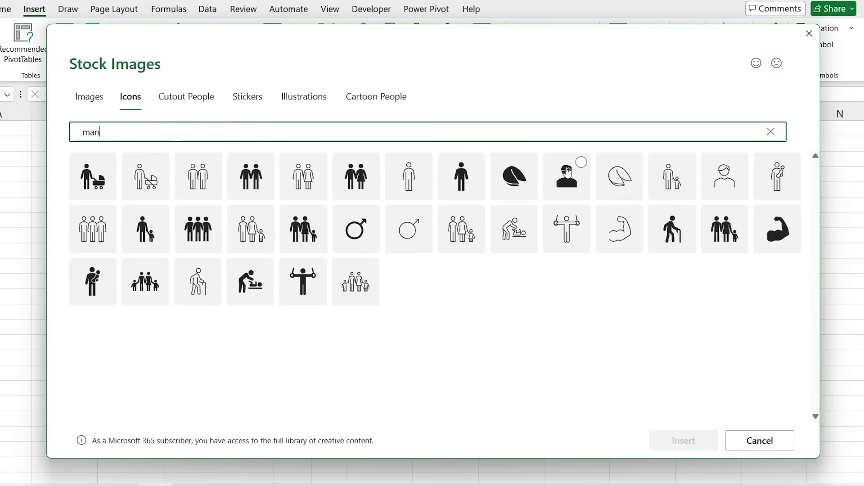
left_click(568, 177)
left_click(723, 188)
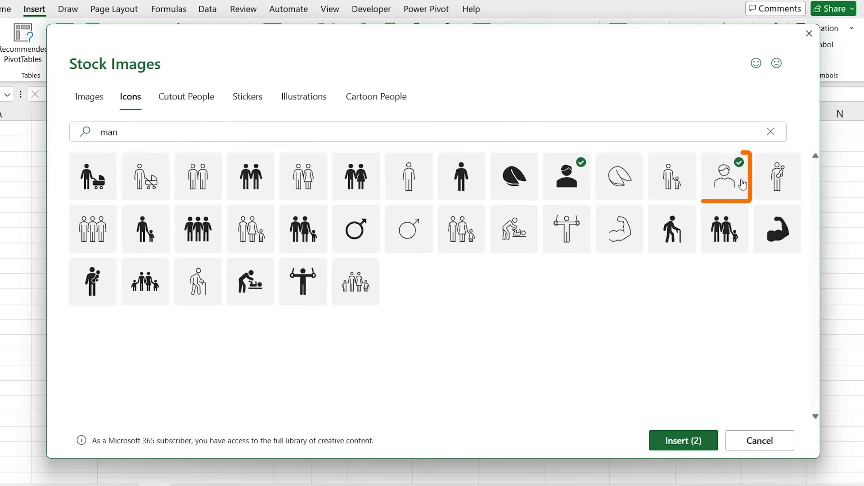
left_click(683, 440)
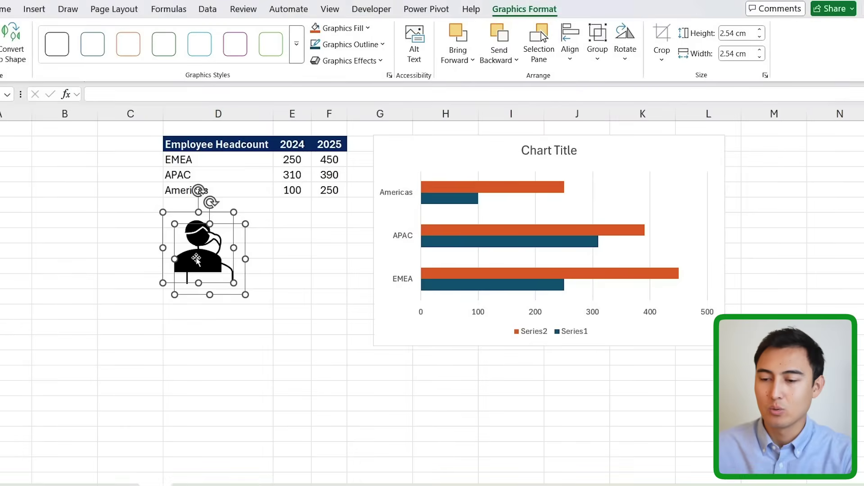
Step: Colour the two inserted person icons dark navy
left_click(342, 28)
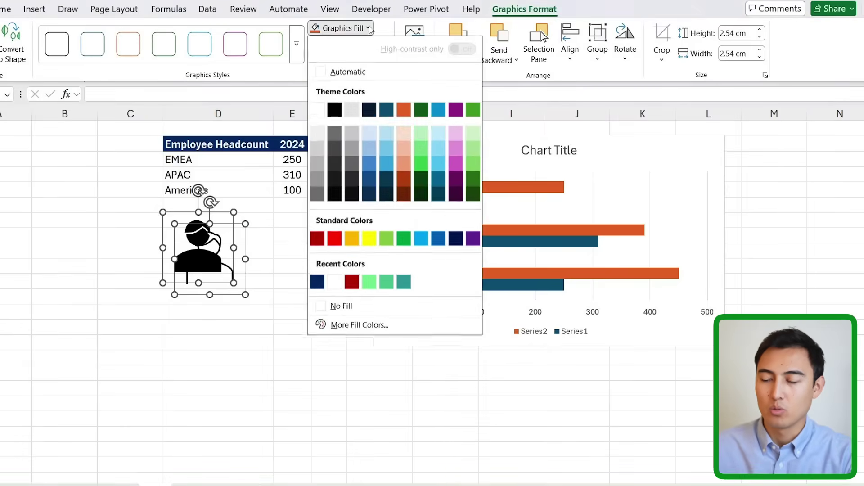
left_click(315, 279)
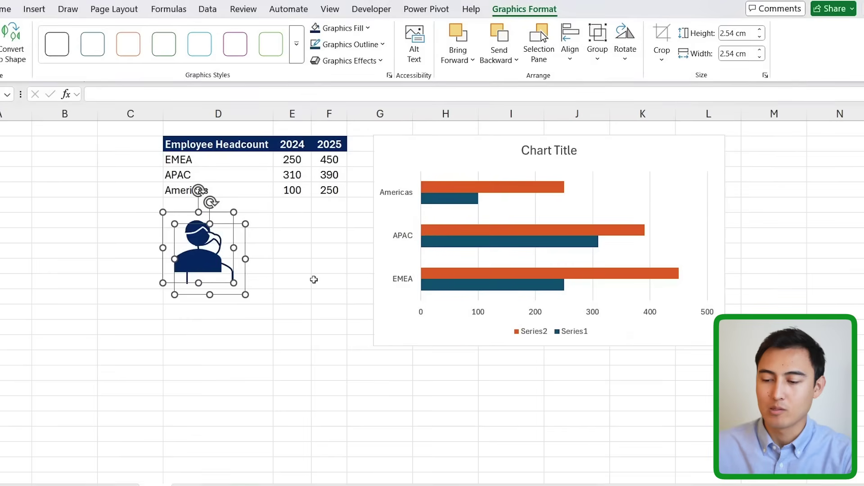
left_click(439, 187)
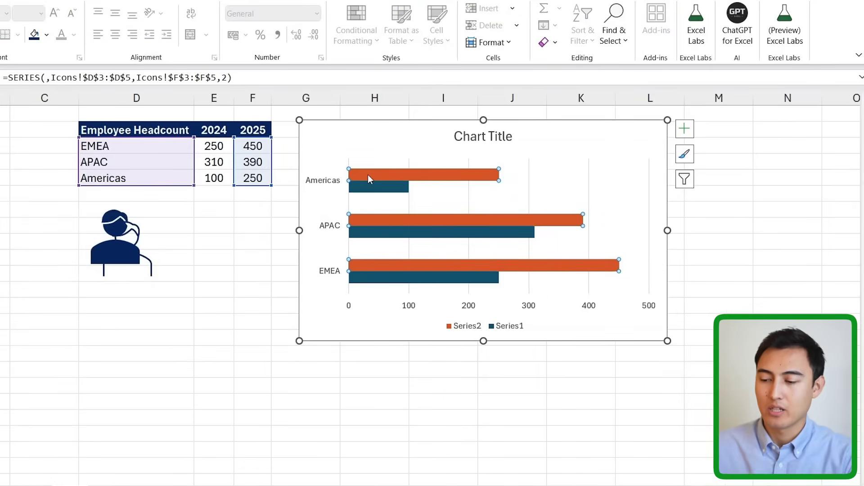
Step: Switch the 2025 bar series fill to picture or texture fill
right_click(368, 176)
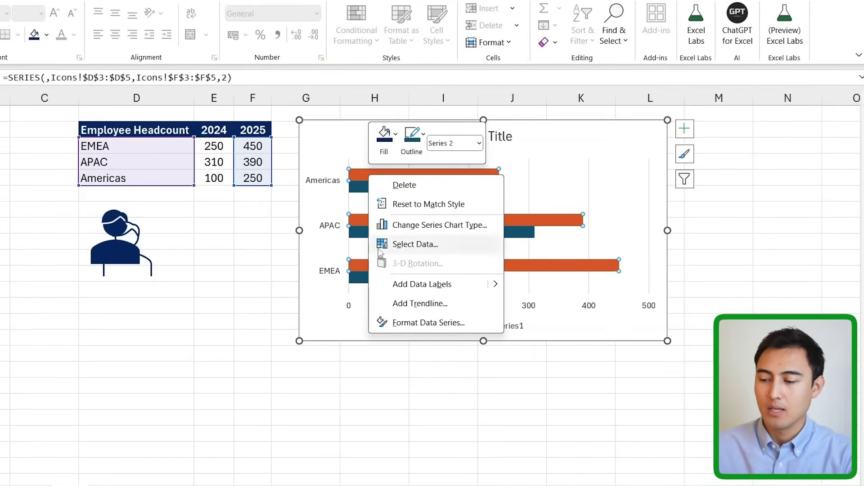
left_click(423, 328)
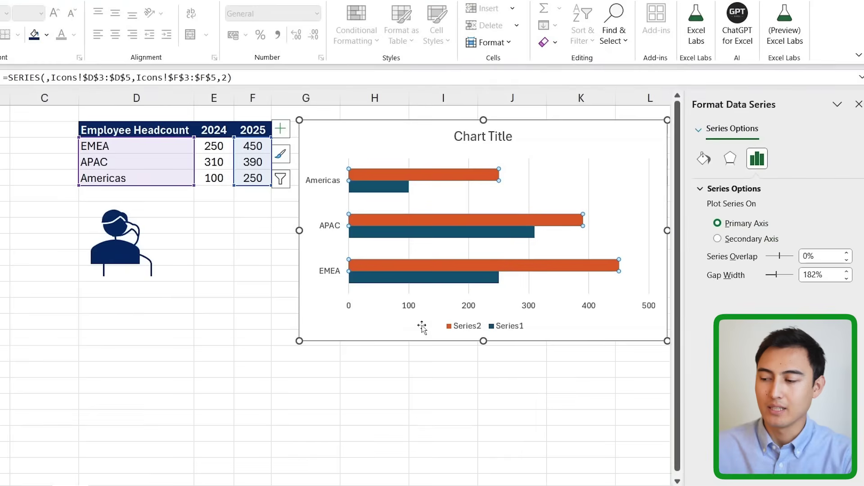
left_click(704, 162)
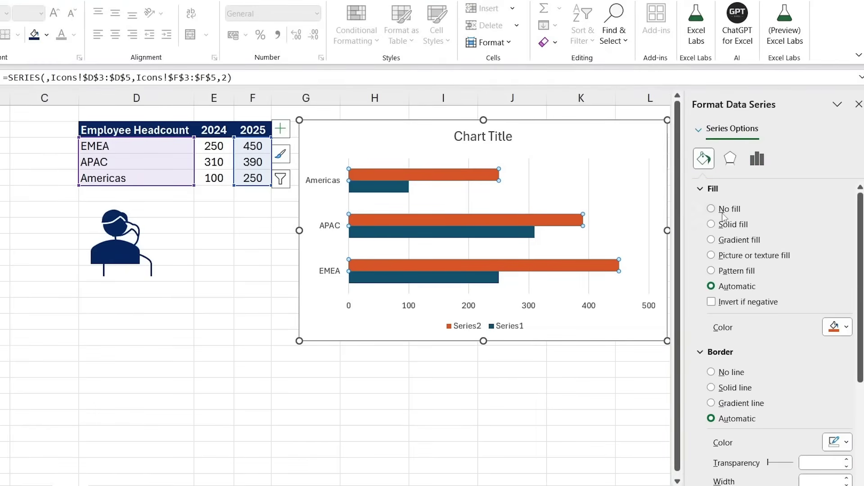
left_click(738, 256)
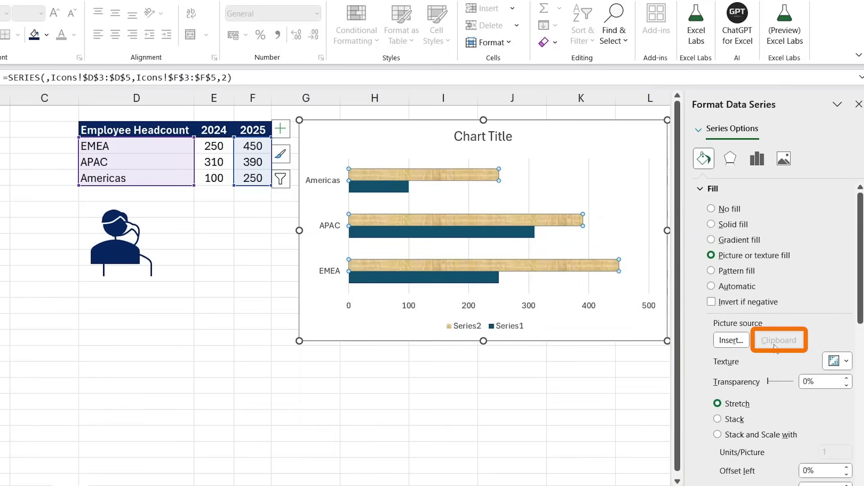
Step: Fill the 2025 bars with the copied filled person icon, stacked rather than stretched
left_click(123, 256)
left_click_drag(123, 257, 210, 266)
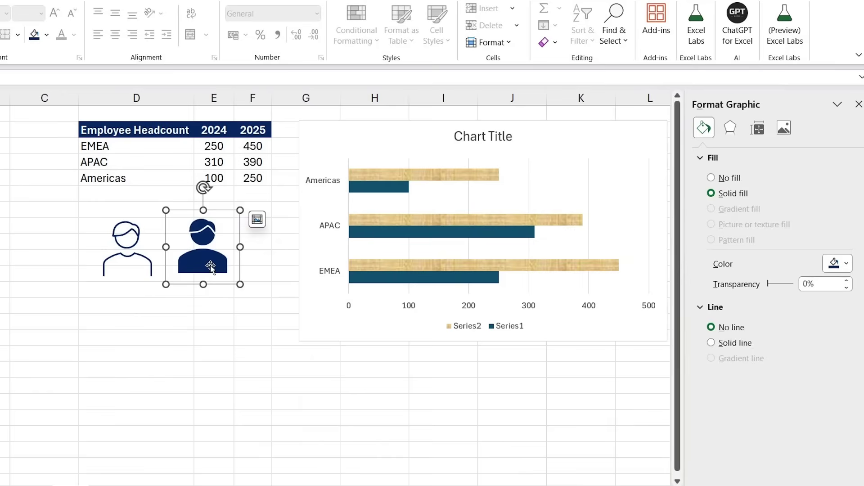
key("ctrl+c")
left_click(413, 178)
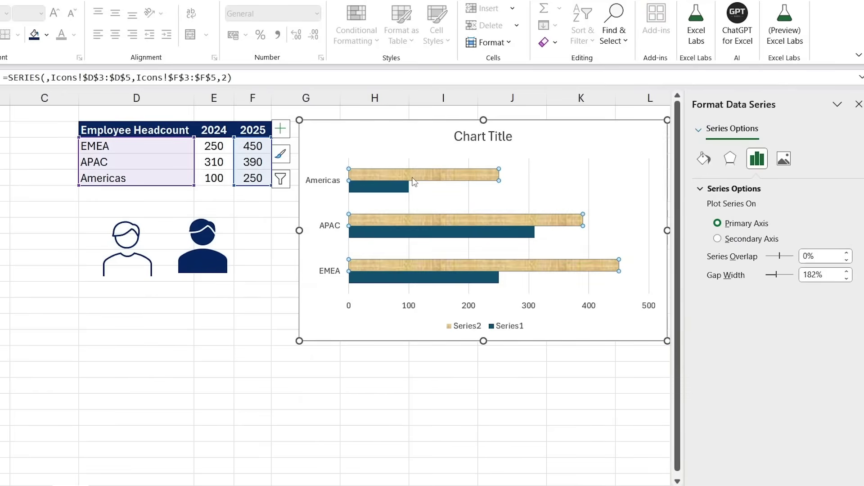
left_click(703, 158)
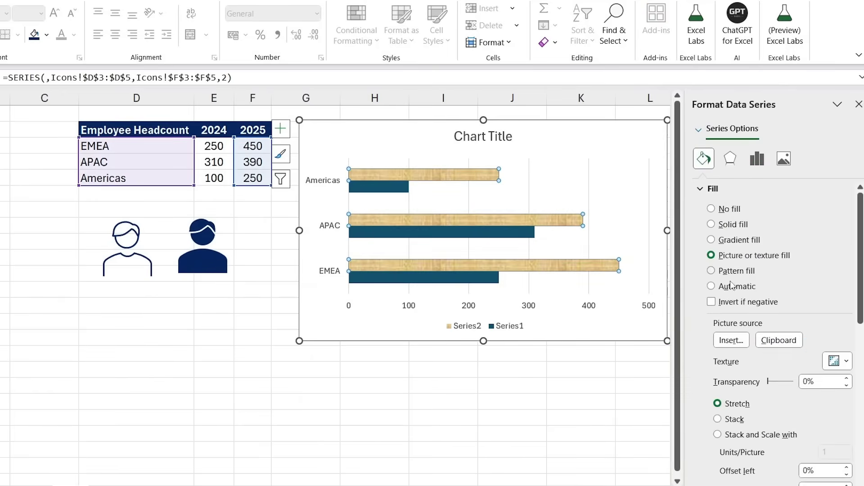
left_click(781, 344)
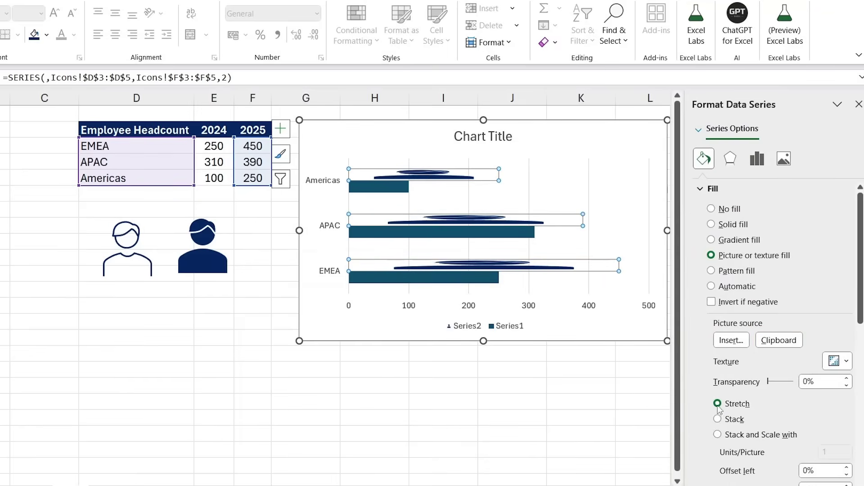
left_click(734, 420)
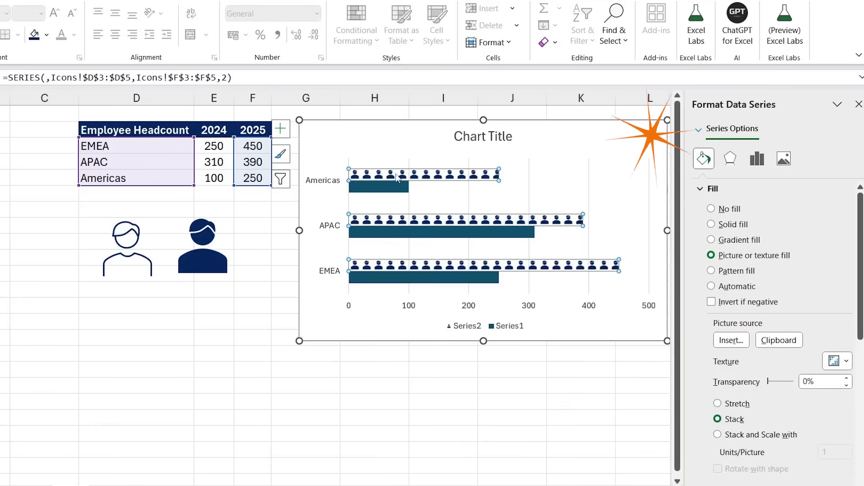
left_click(368, 184)
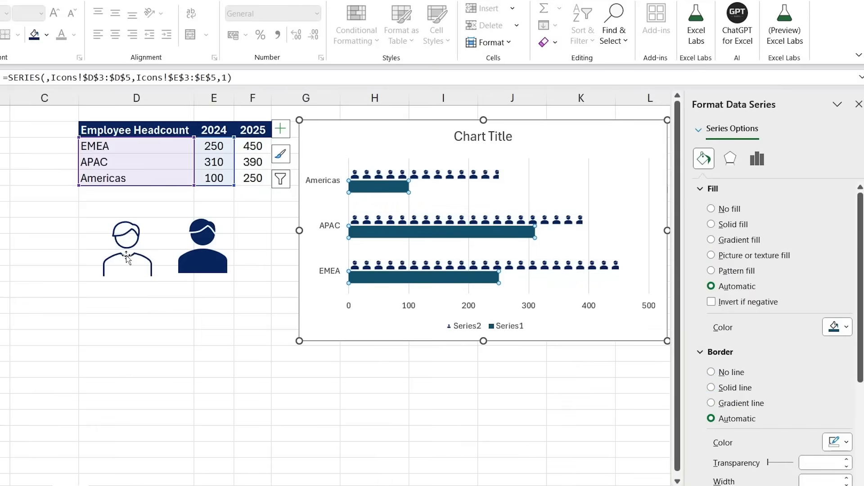
Step: Fill the 2024 bars with the copied outline person icon, stacked rather than stretched
left_click(152, 242)
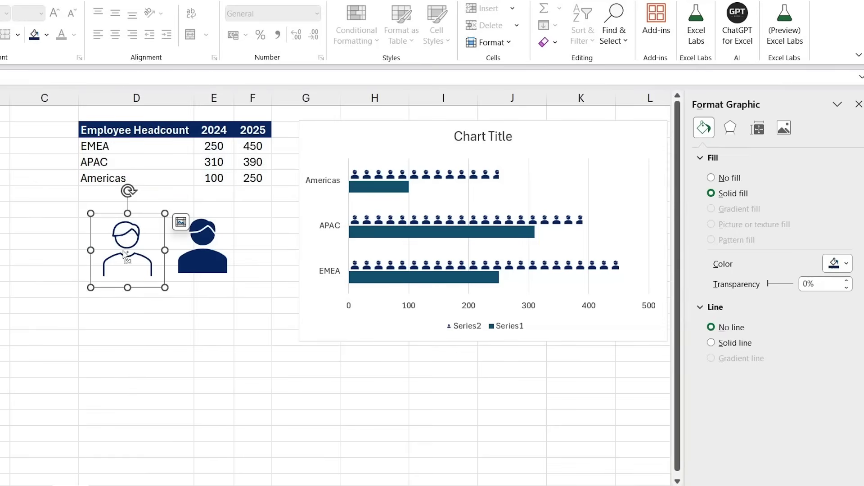
key("ctrl+c")
left_click(398, 183)
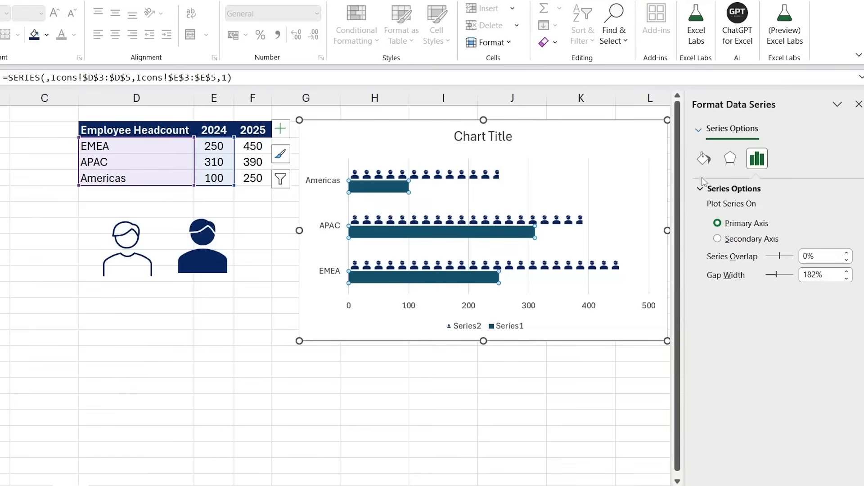
left_click(703, 158)
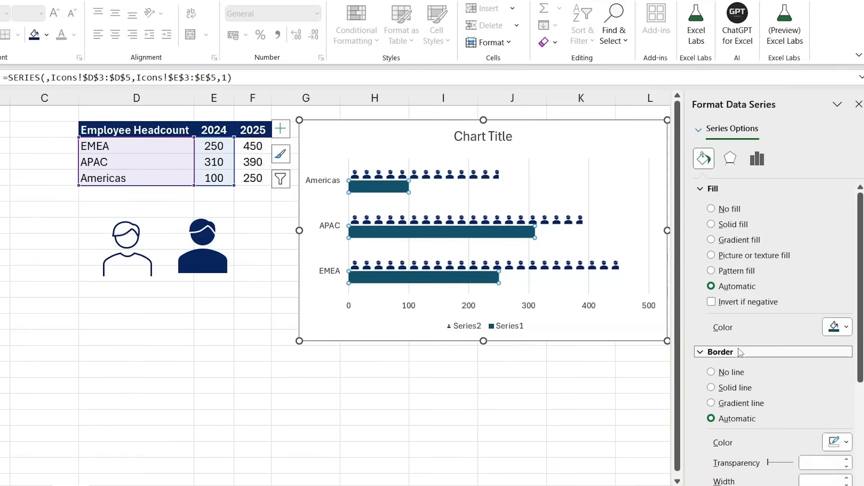
left_click(738, 256)
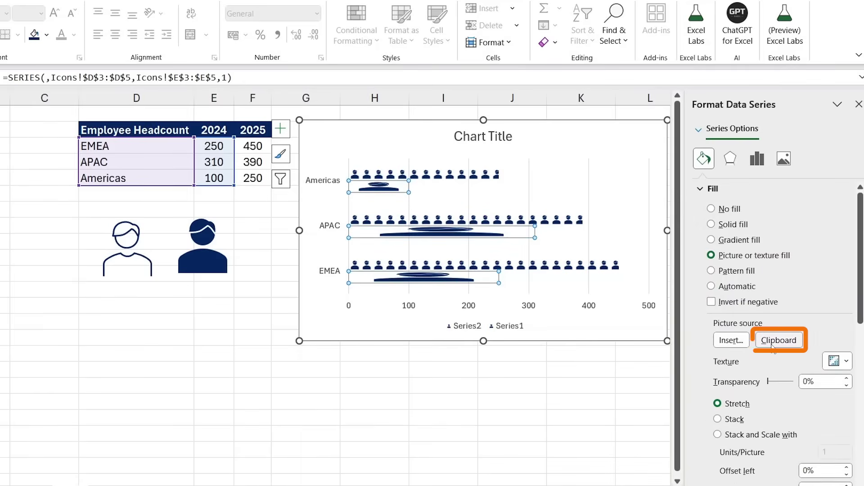
left_click(772, 343)
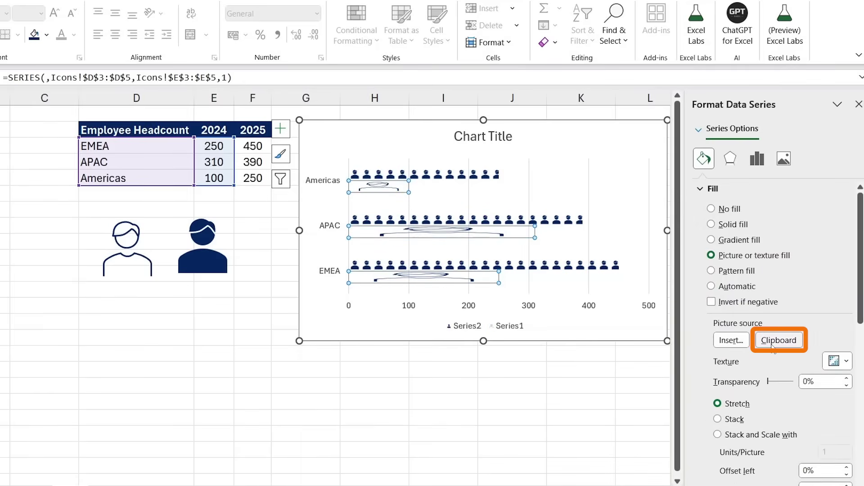
left_click(731, 422)
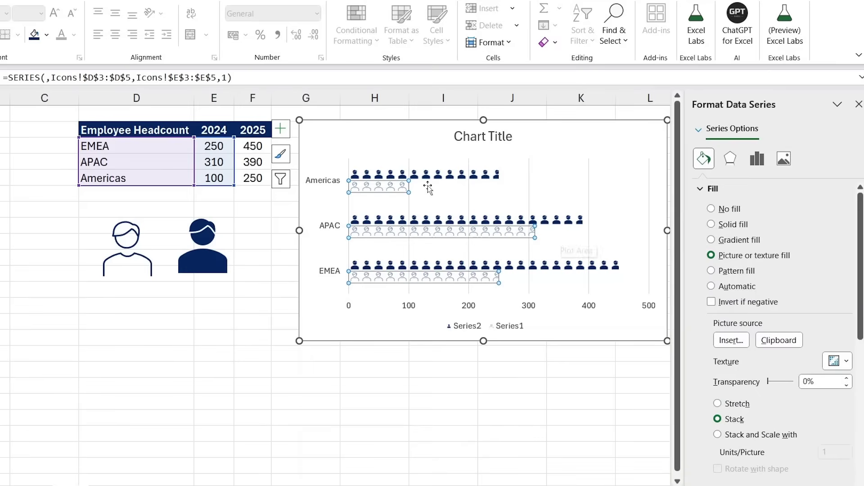
left_click(478, 179)
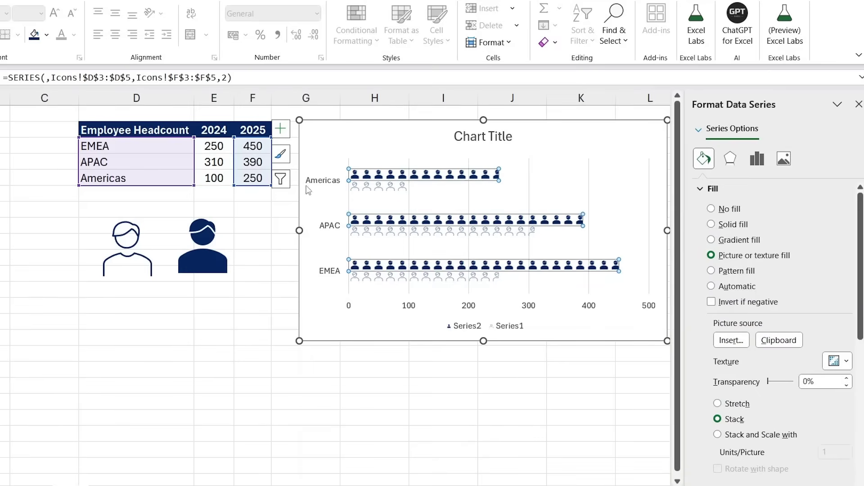
Step: Add data labels to both the 2025 and 2024 icon bars
right_click(490, 183)
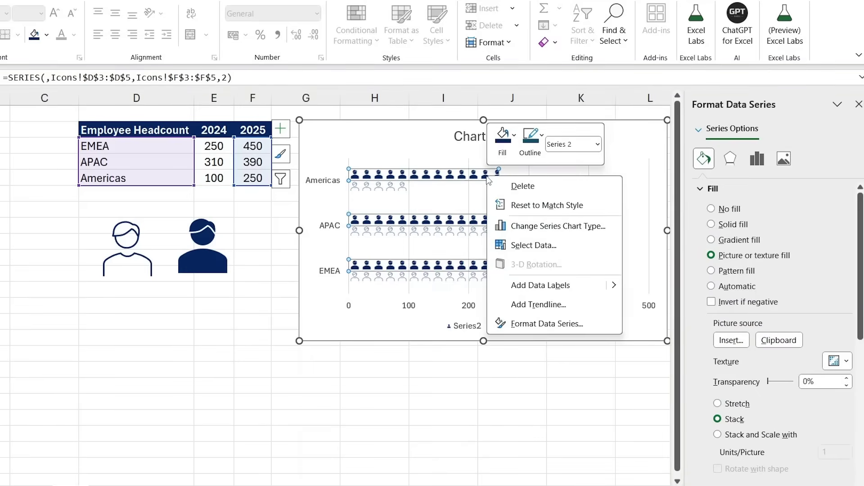
left_click(548, 292)
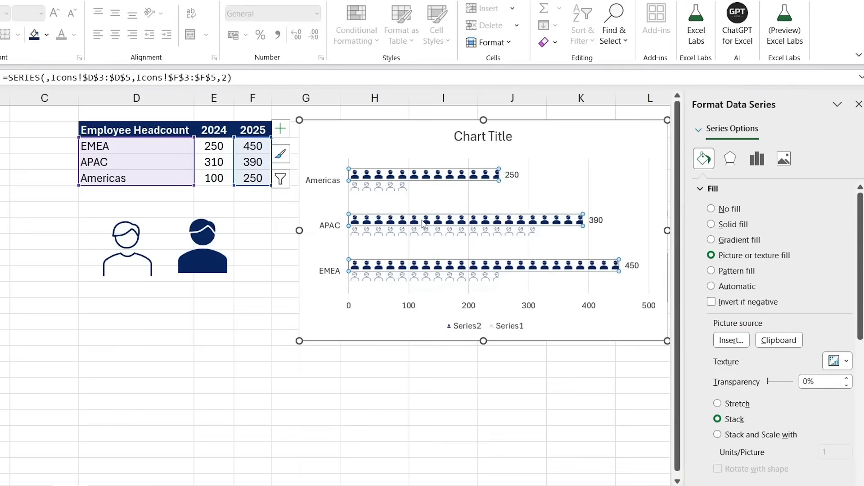
left_click(392, 186)
right_click(392, 187)
left_click(453, 299)
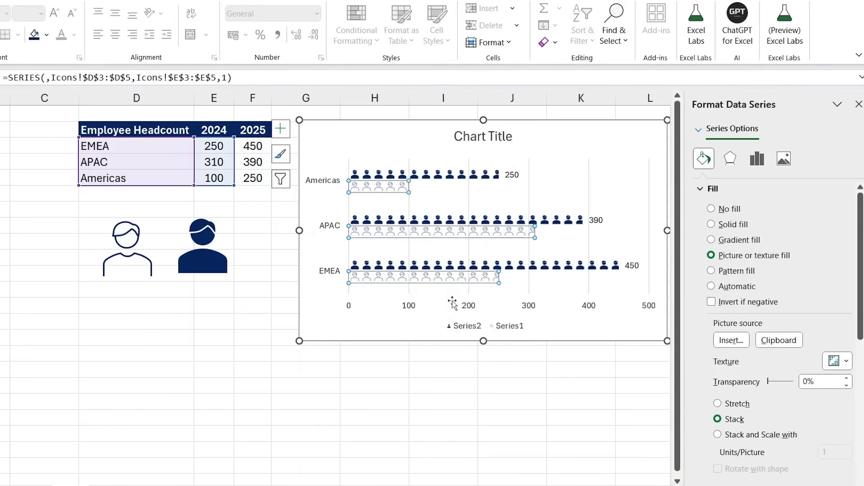
left_click(453, 303)
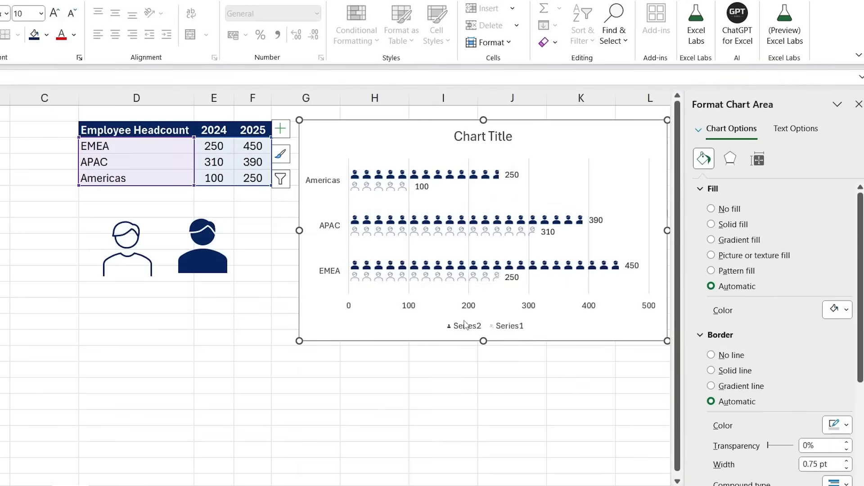
left_click(449, 328)
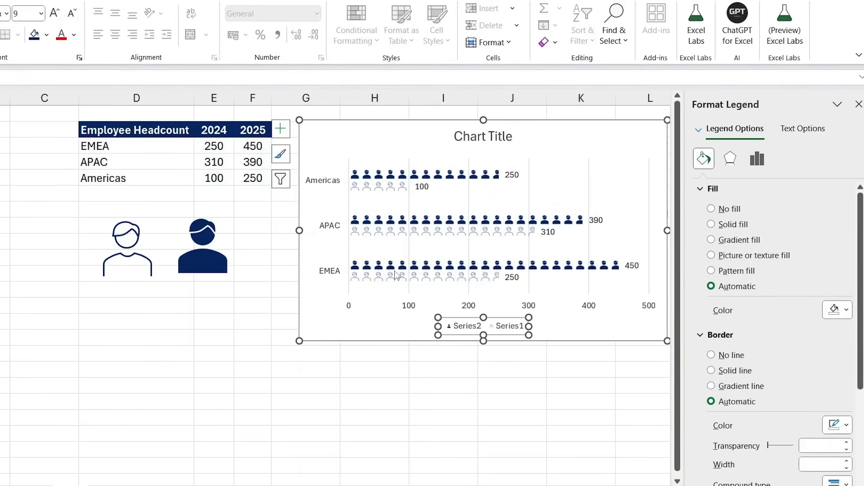
left_click(453, 183)
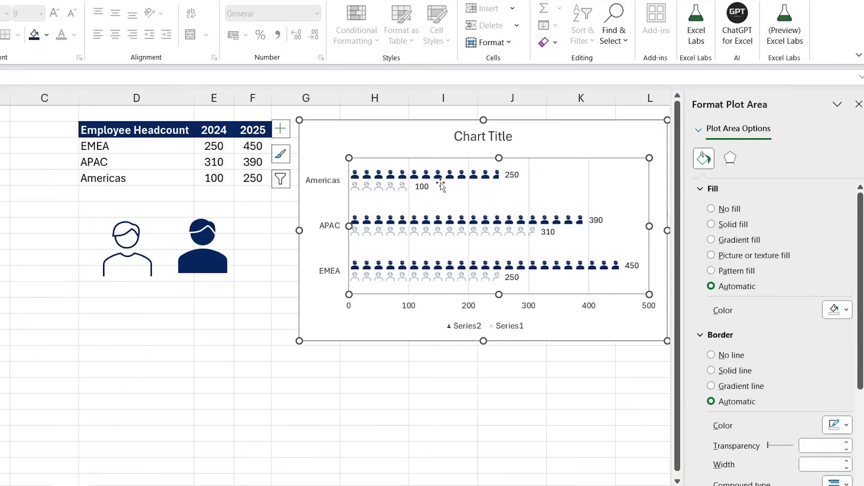
Step: Set the 2025 series gap width to 52%
left_click(456, 179)
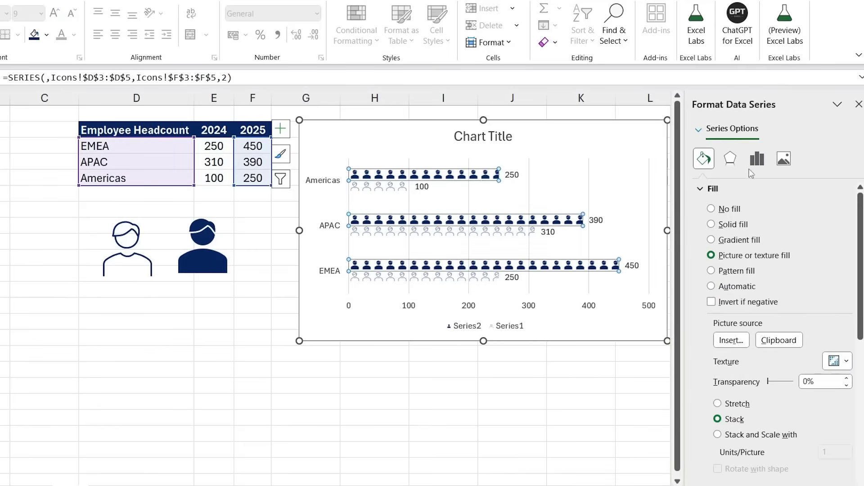
left_click(759, 161)
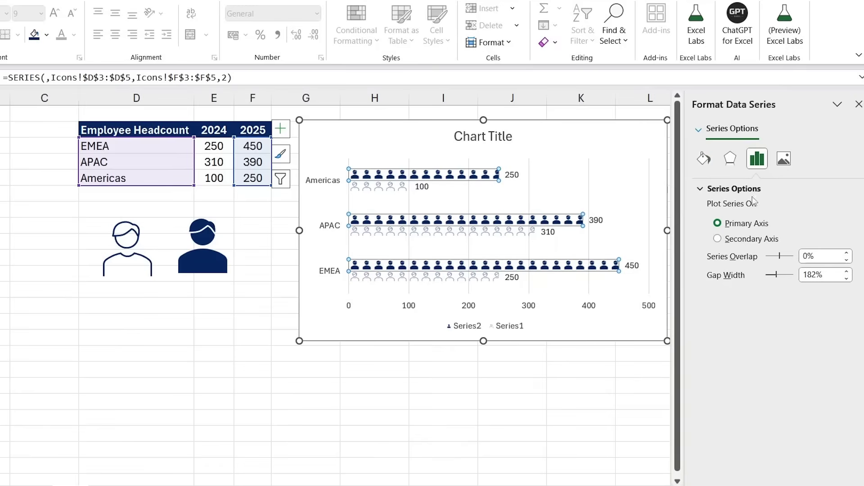
left_click_drag(812, 275, 800, 277)
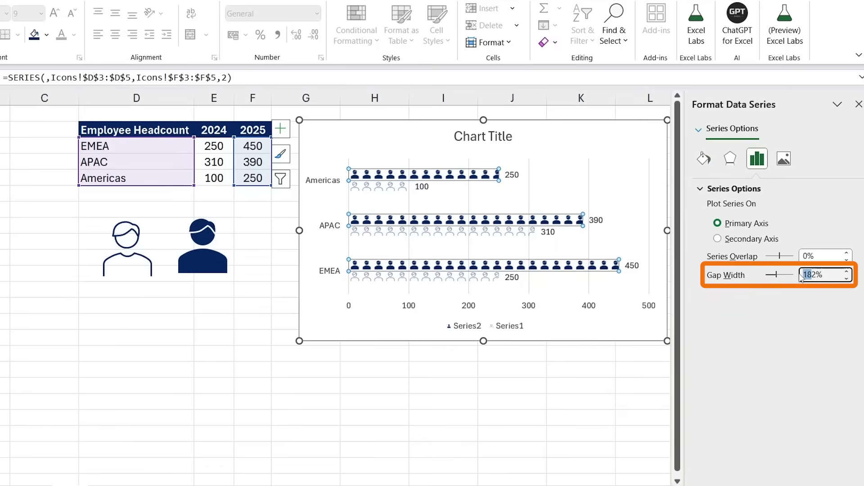
key("BackSpace")
type("5")
key("Return")
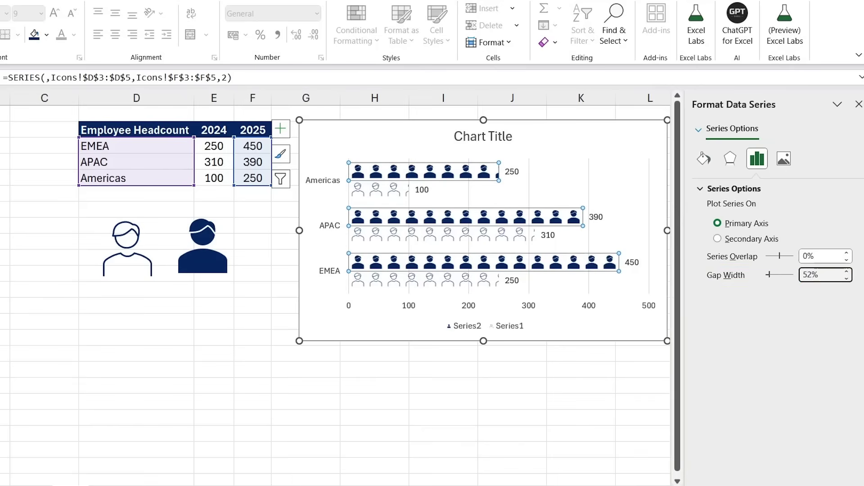
left_click(475, 329)
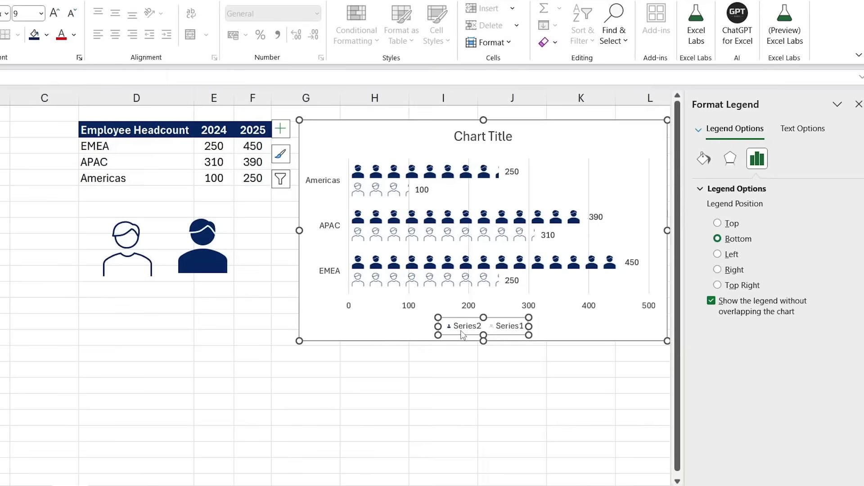
Step: Open Select Data from the legend and name Series1 from cell E2 (2024)
left_click(472, 329)
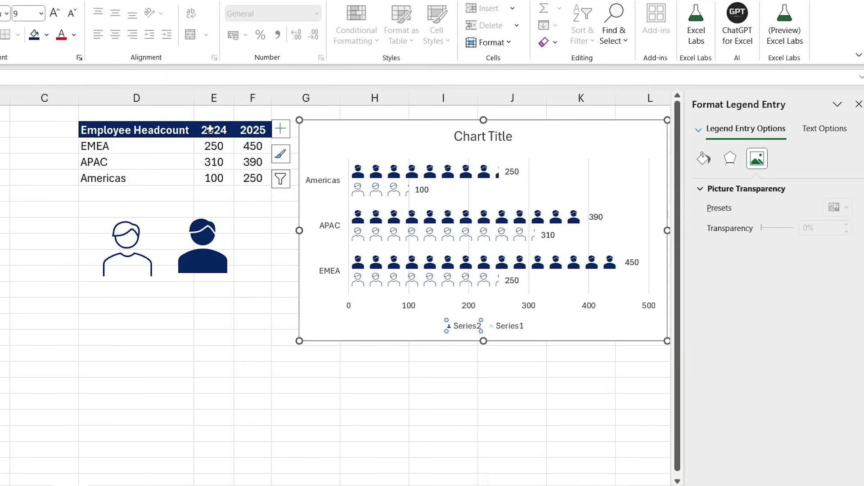
right_click(469, 329)
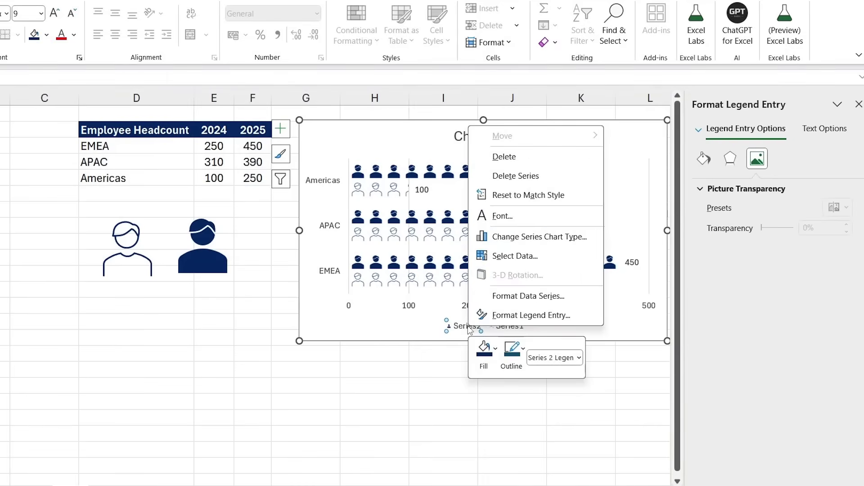
left_click(518, 256)
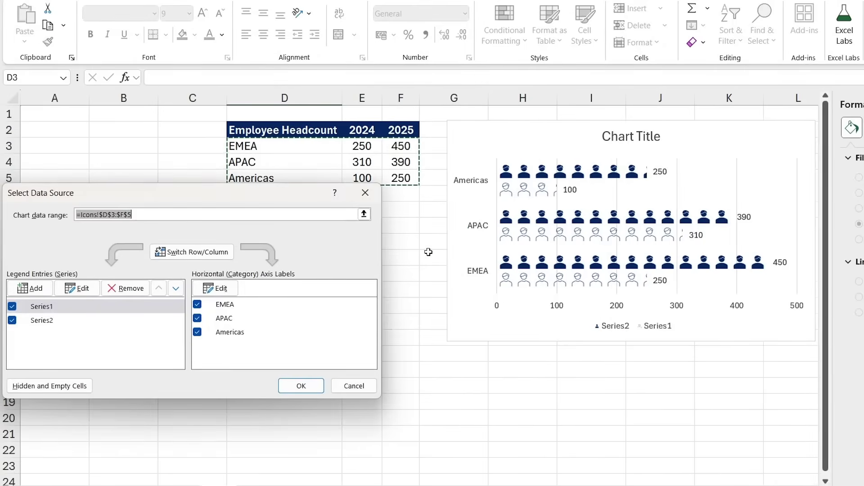
left_click(65, 308)
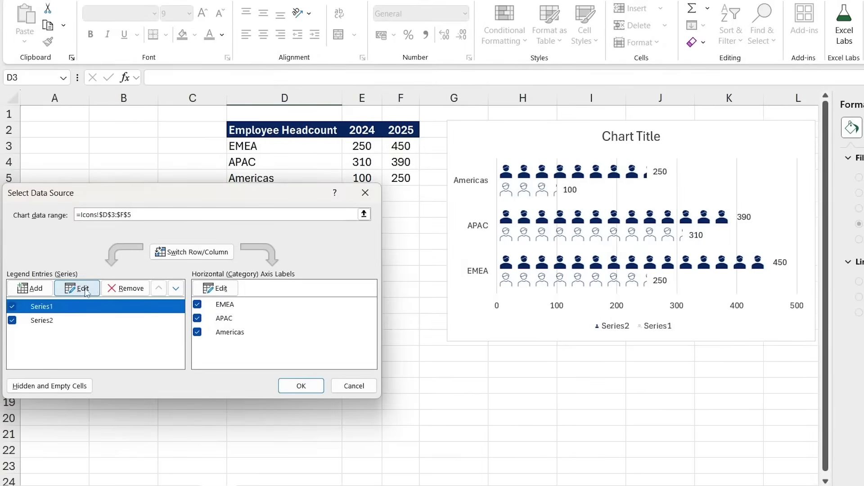
left_click(74, 290)
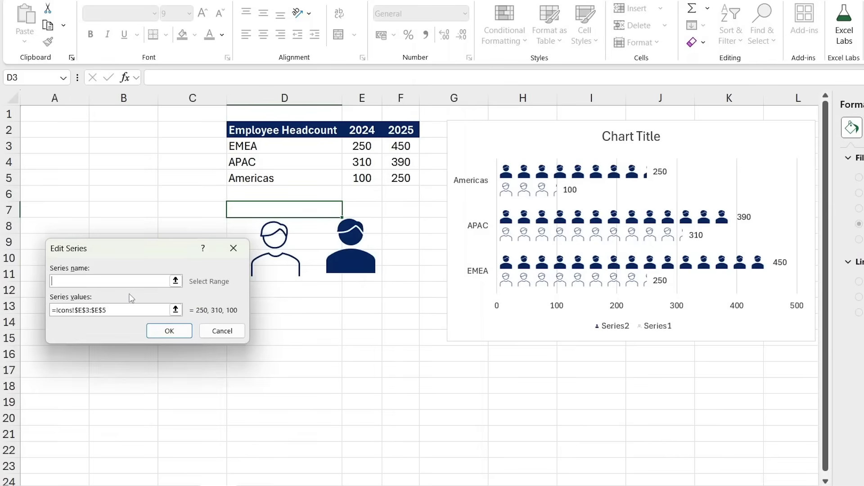
left_click(363, 129)
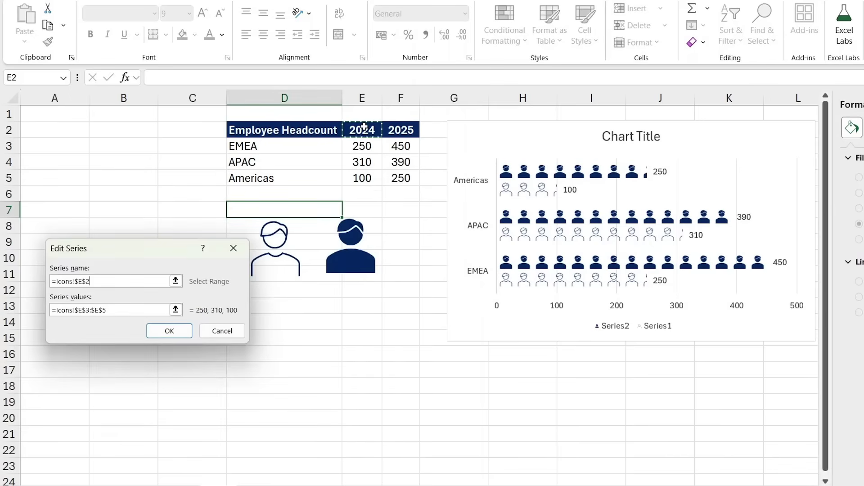
key("Return")
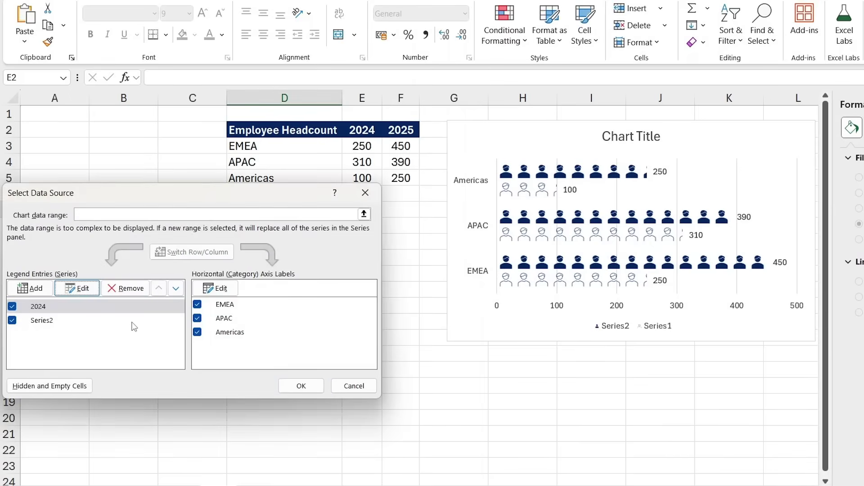
Step: Name Series2 from cell F2 (2025) and apply the renamed series
left_click(79, 320)
left_click(77, 288)
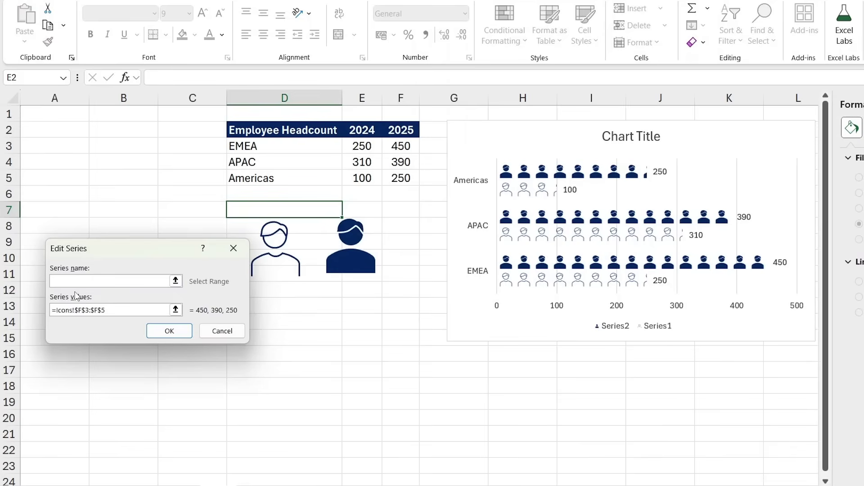
left_click(392, 130)
key("Return")
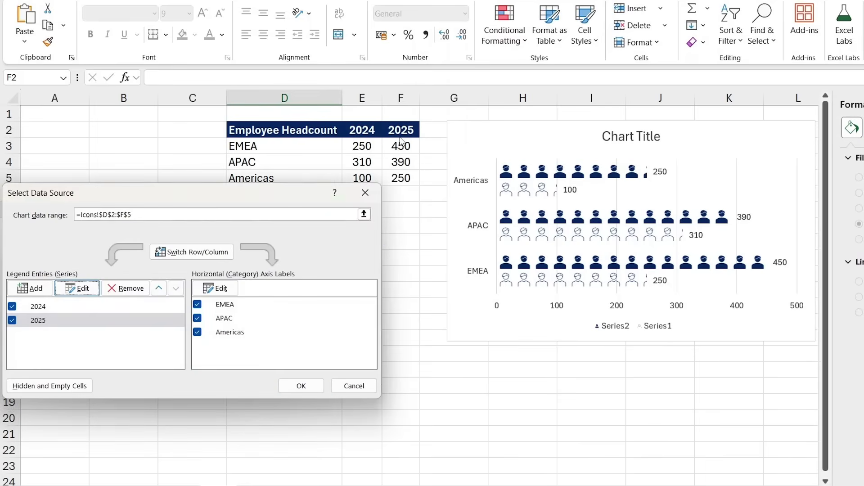
left_click(301, 386)
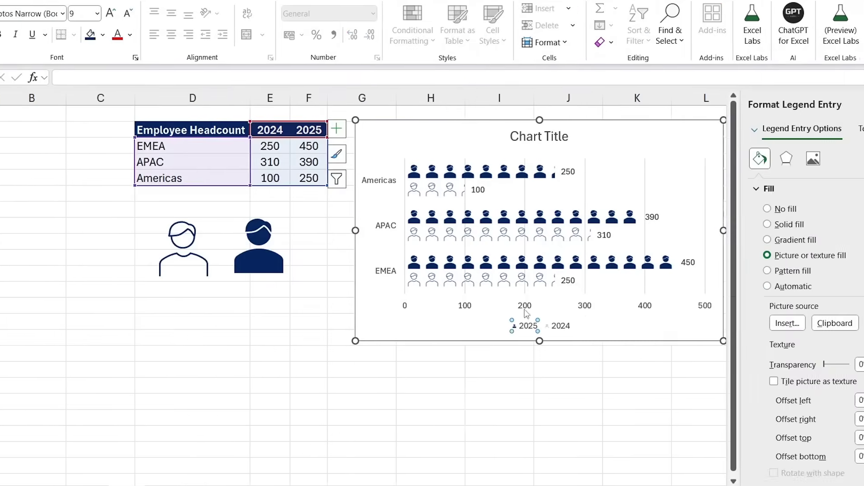
left_click(476, 355)
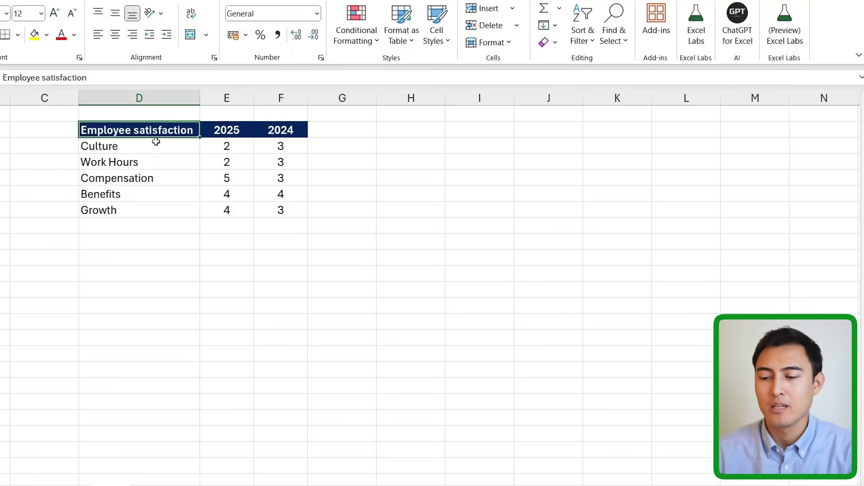
Step: Insert a filled radar chart of the satisfaction table, excluding the header row, and move it beside the table
key("Down")
key("Right")
key("ctrl+a")
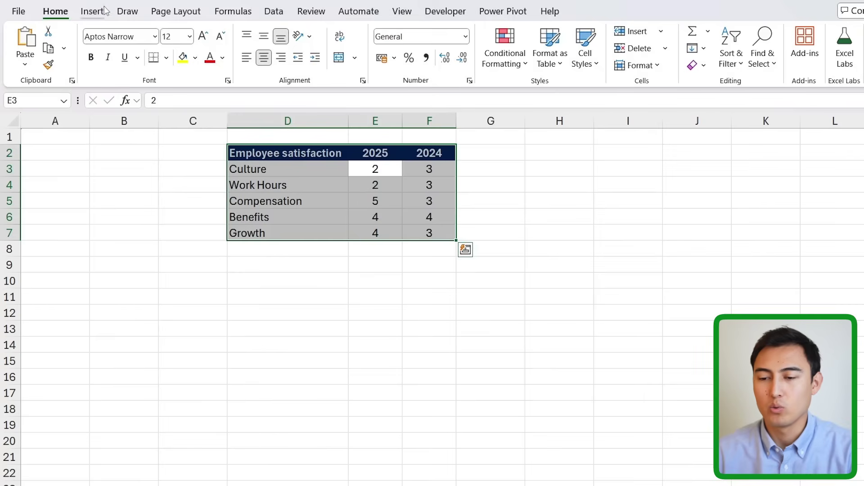
left_click(0, 0)
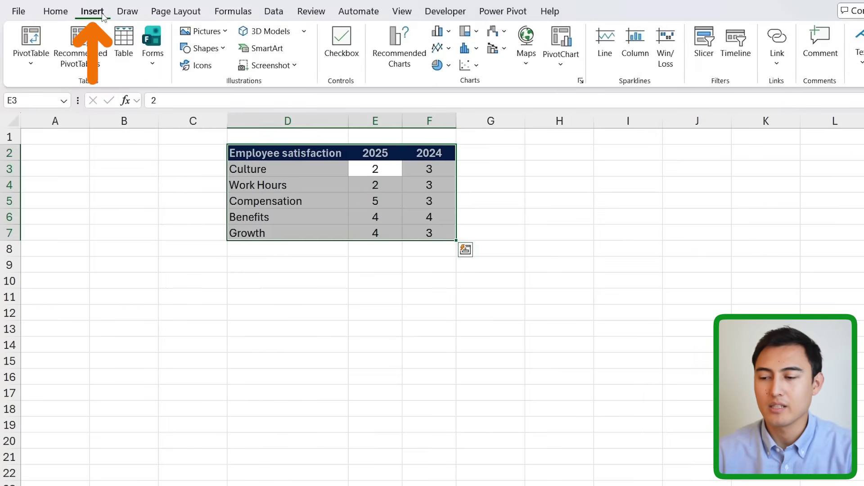
left_click(506, 34)
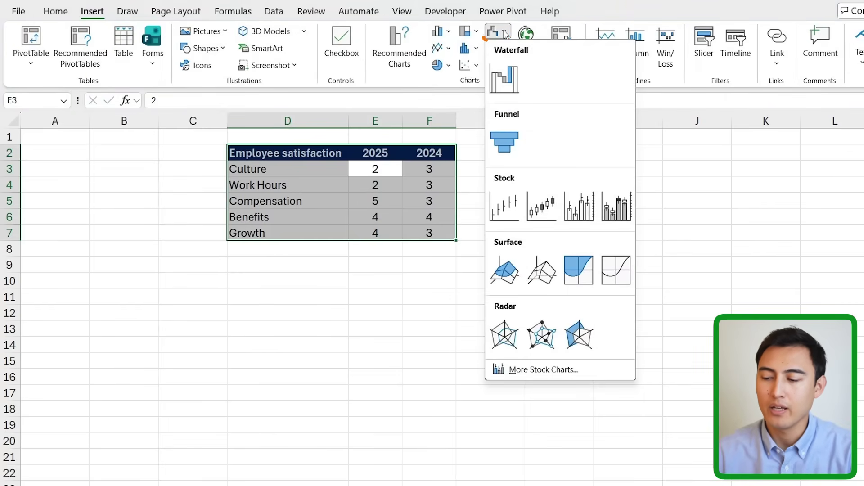
left_click(580, 339)
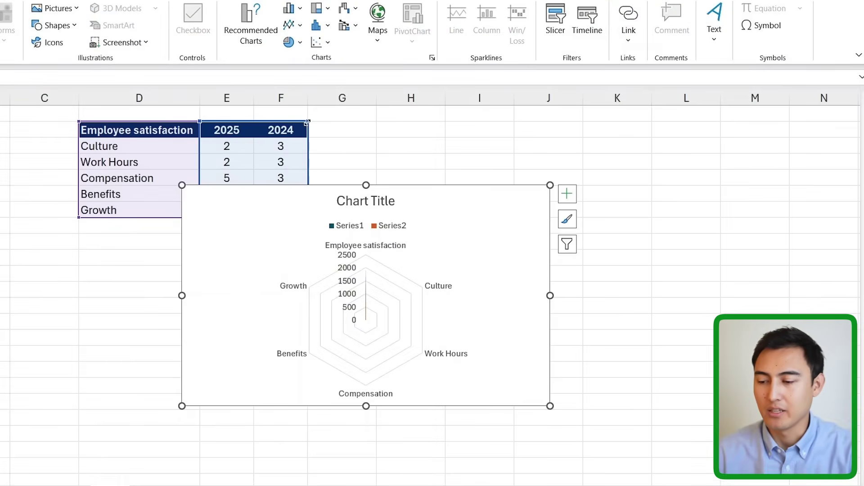
left_click_drag(308, 122, 306, 136)
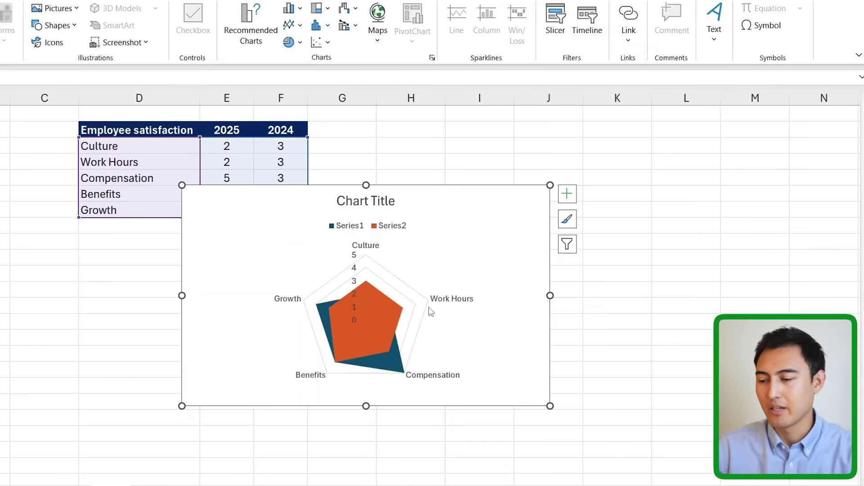
left_click_drag(199, 221, 342, 160)
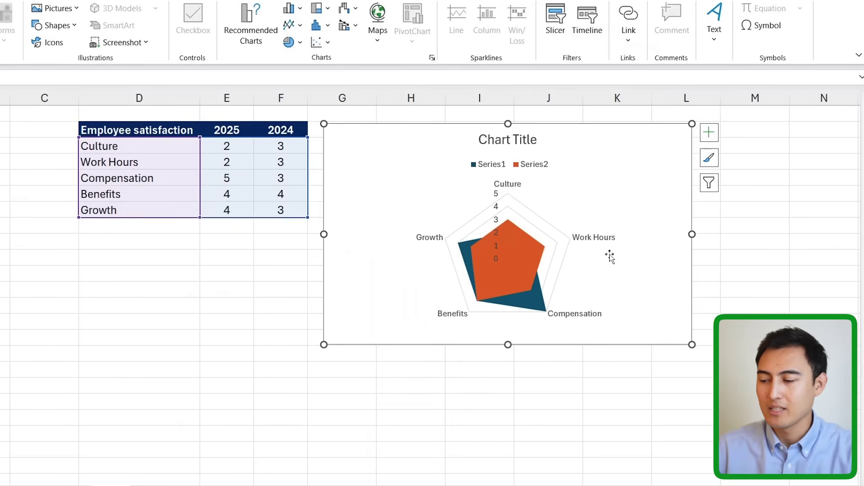
Step: Give the 2024 radar area a solid fill at 60% transparency
left_click(522, 276)
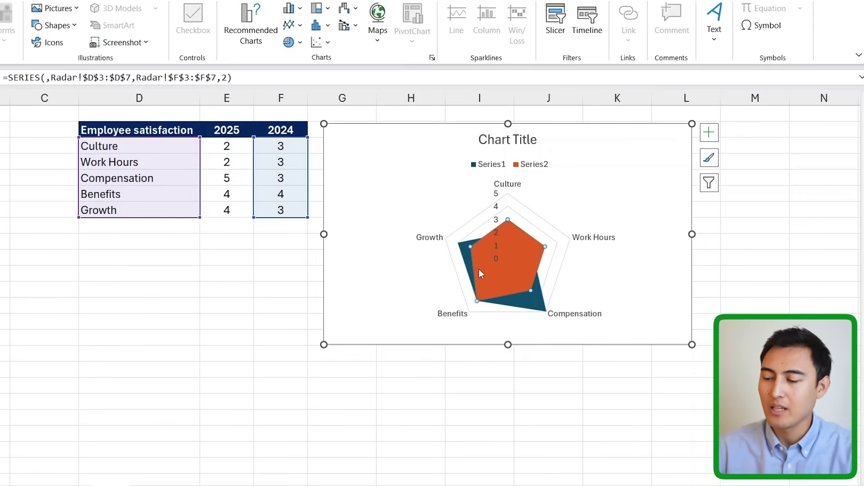
left_click(476, 288)
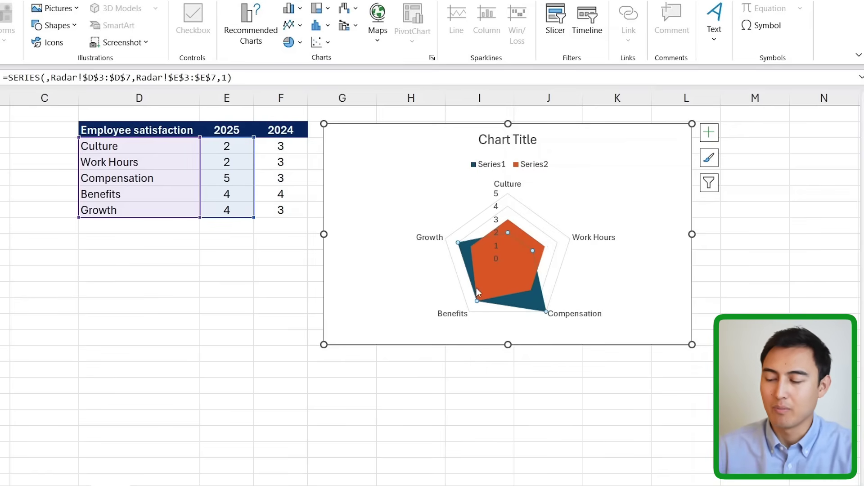
right_click(529, 235)
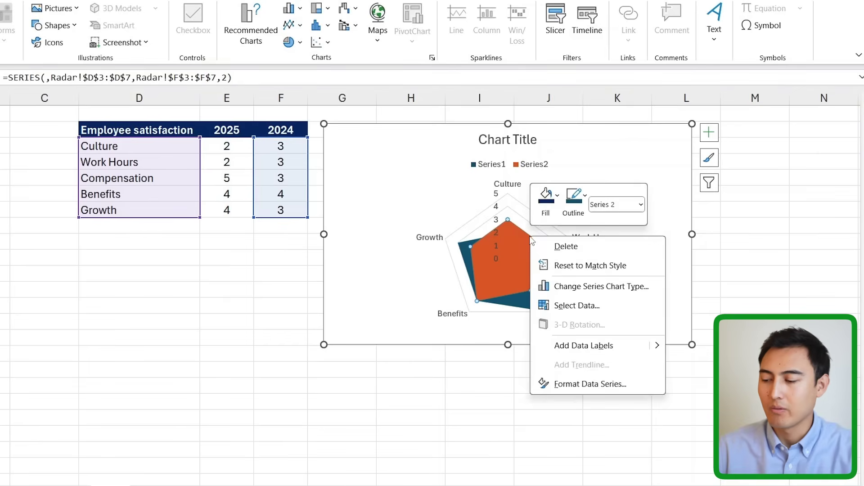
left_click(590, 384)
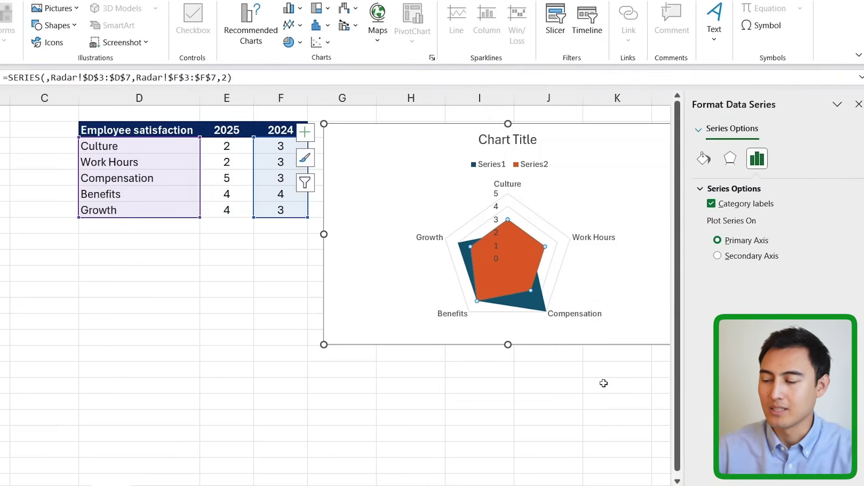
left_click(703, 158)
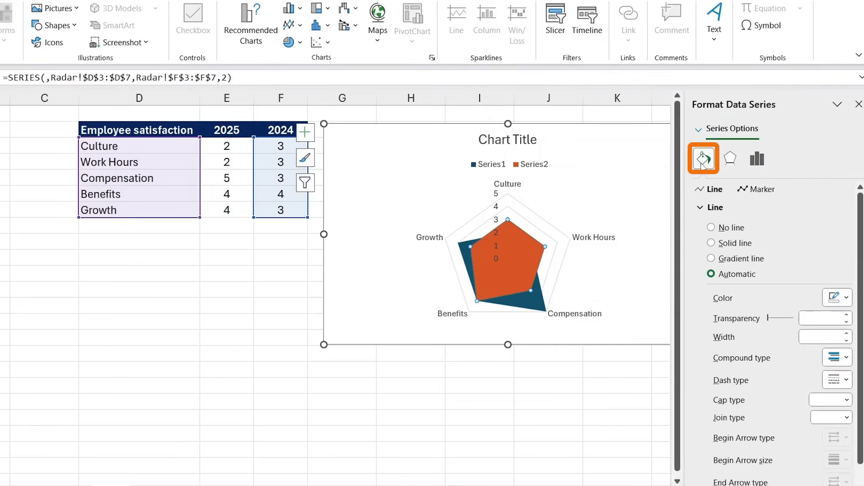
left_click(756, 191)
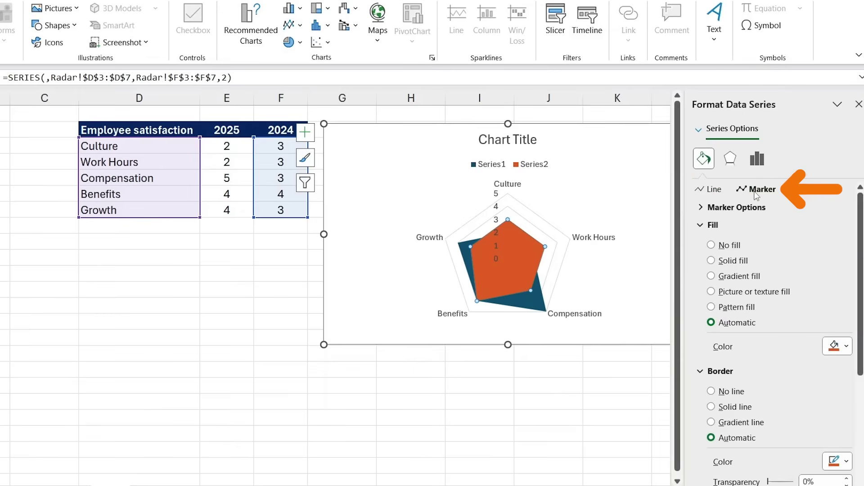
left_click(734, 262)
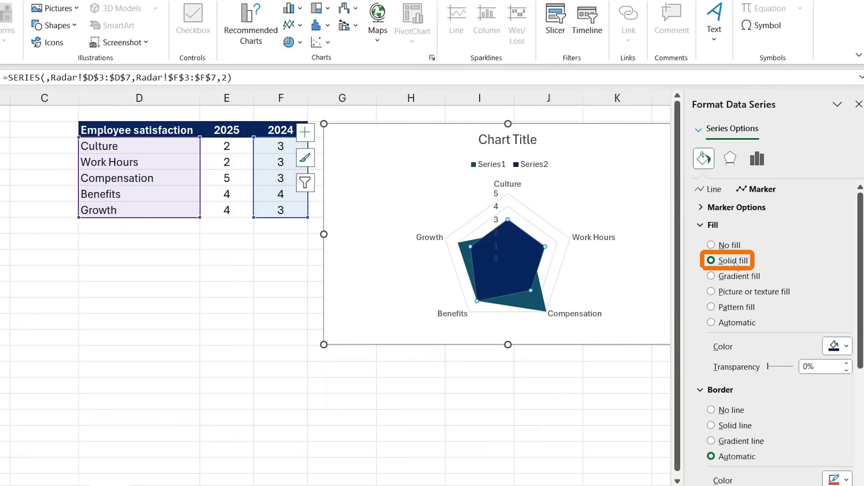
left_click(768, 368)
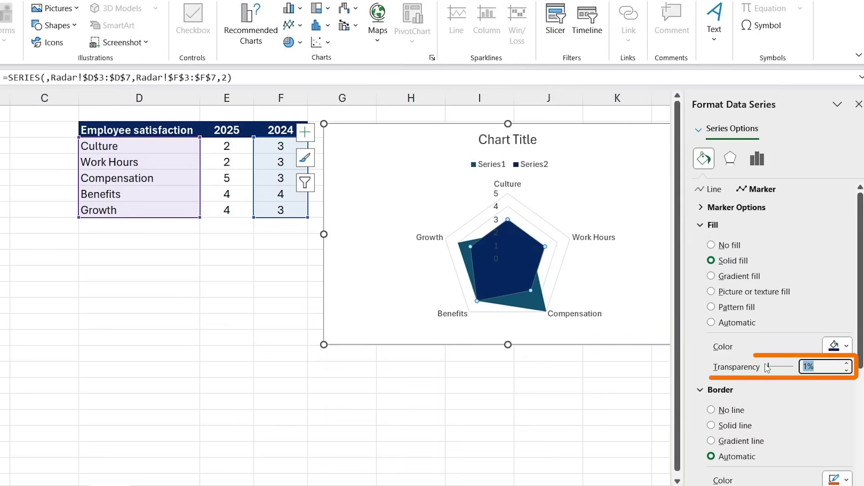
type("60")
key("Return")
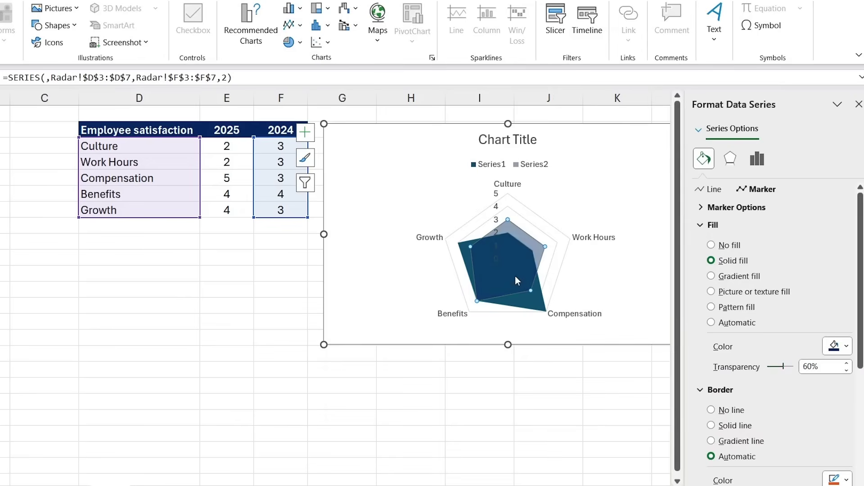
Step: Fill the 2025 radar area dark red at 60% transparency
left_click(535, 310)
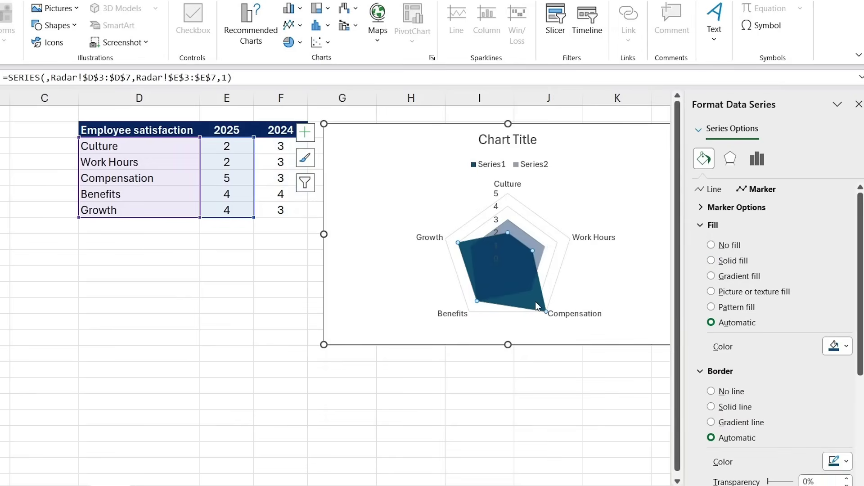
left_click(835, 347)
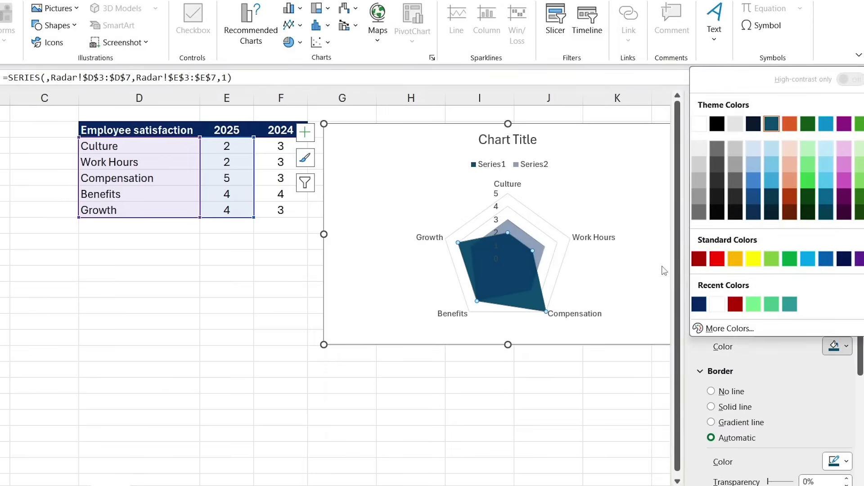
left_click(701, 255)
triple_click(810, 366)
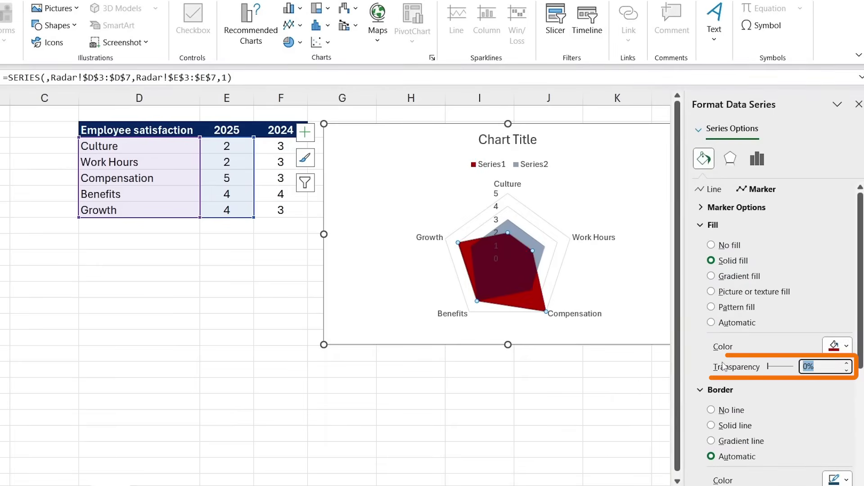
type("60")
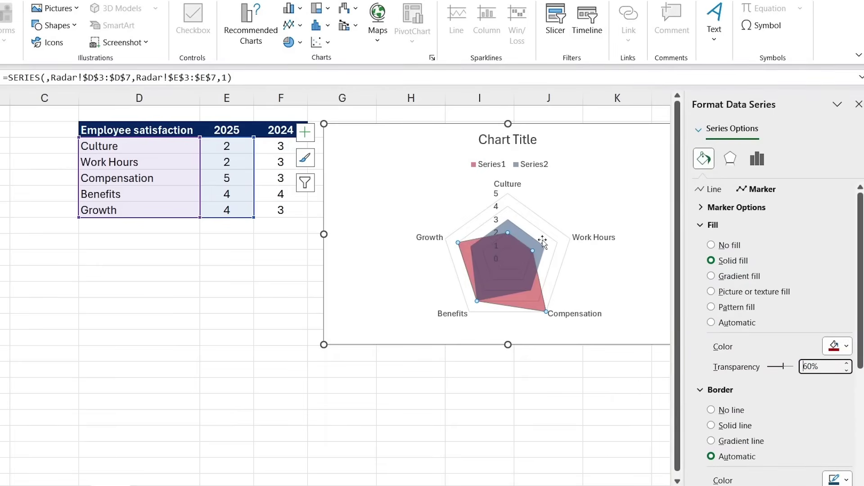
left_click(541, 250)
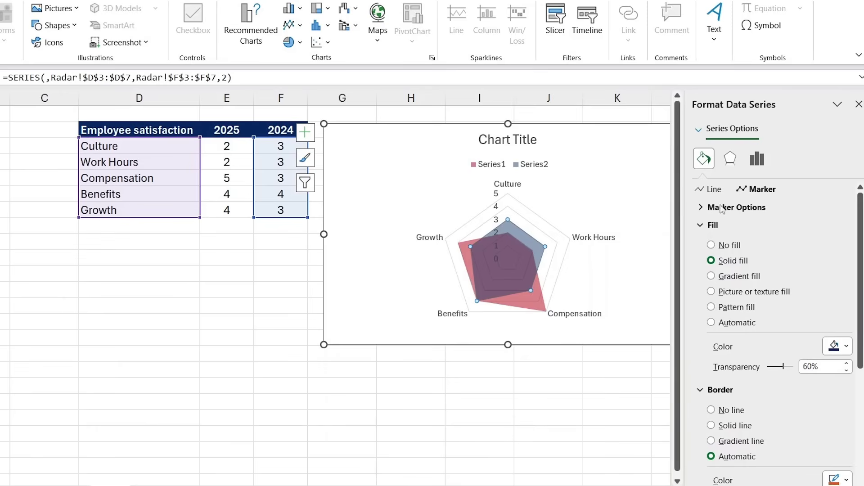
left_click(714, 191)
Step: Give the 2024 radar area a solid 2 pt outline
left_click(732, 244)
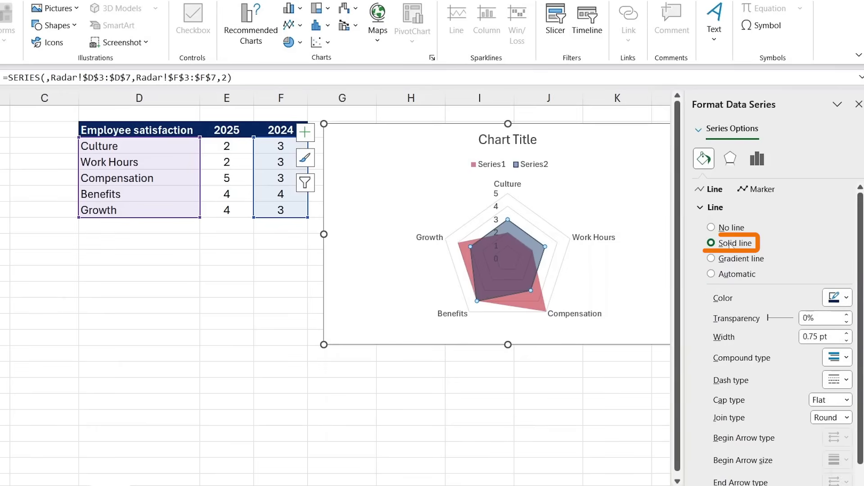
left_click(846, 333)
left_click(846, 334)
left_click(847, 334)
left_click(846, 334)
left_click(850, 334)
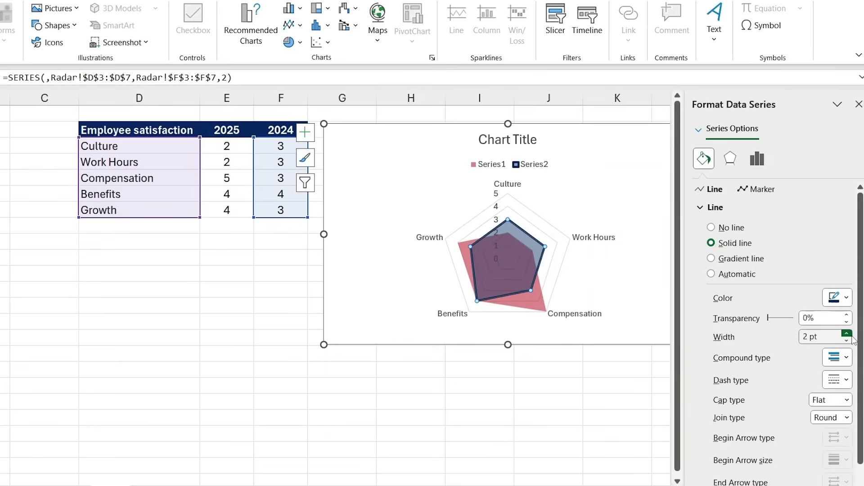
Step: Give the 2025 radar area a solid dark red 2 pt outline
left_click(539, 304)
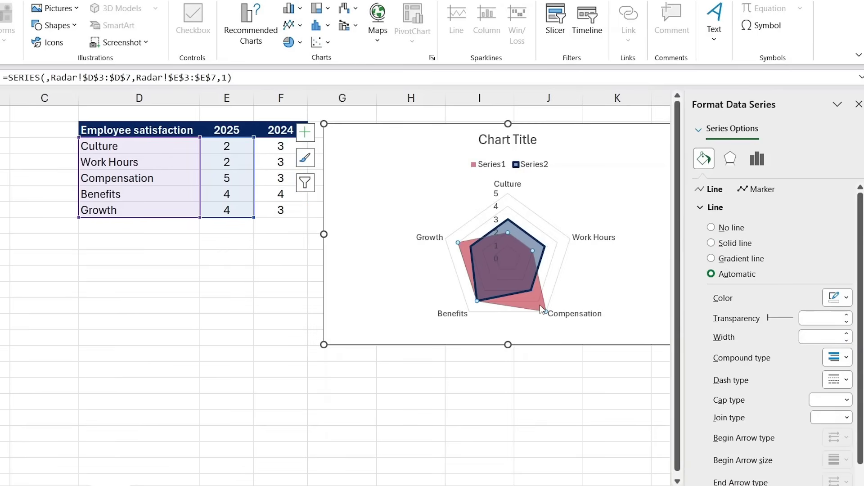
left_click(730, 243)
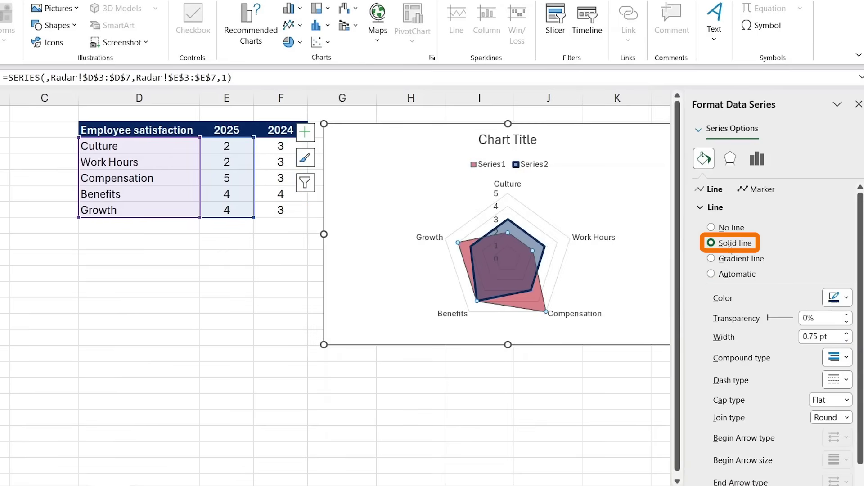
left_click(846, 333)
left_click(847, 334)
left_click(846, 334)
left_click(846, 334)
left_click(846, 334)
left_click(846, 297)
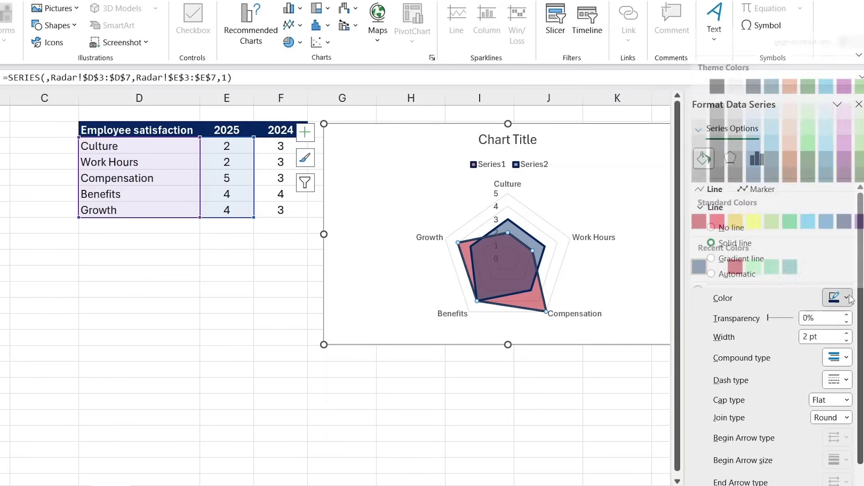
left_click(735, 255)
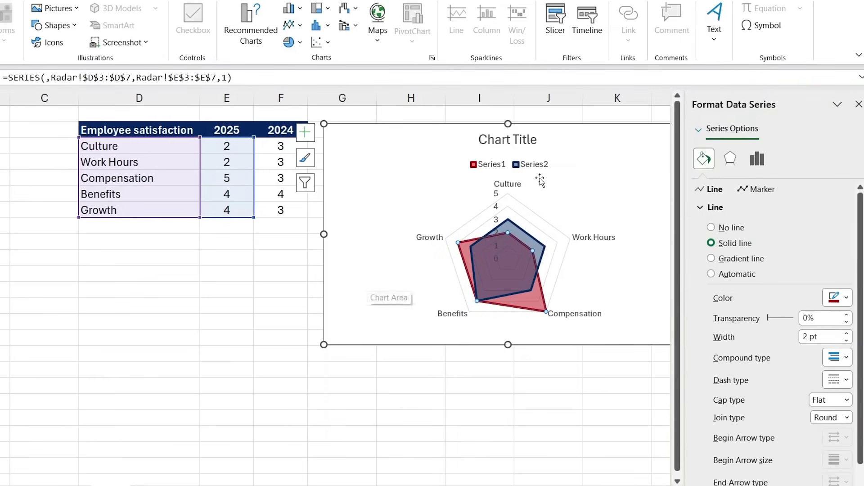
left_click(546, 165)
Step: Delete the radar chart's legend and radial axis value labels, nudging the chart right and down
key("Delete")
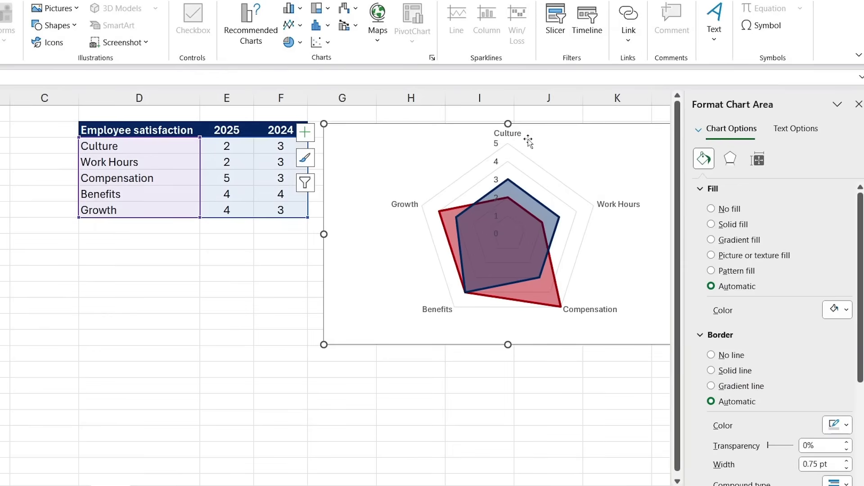
left_click(858, 104)
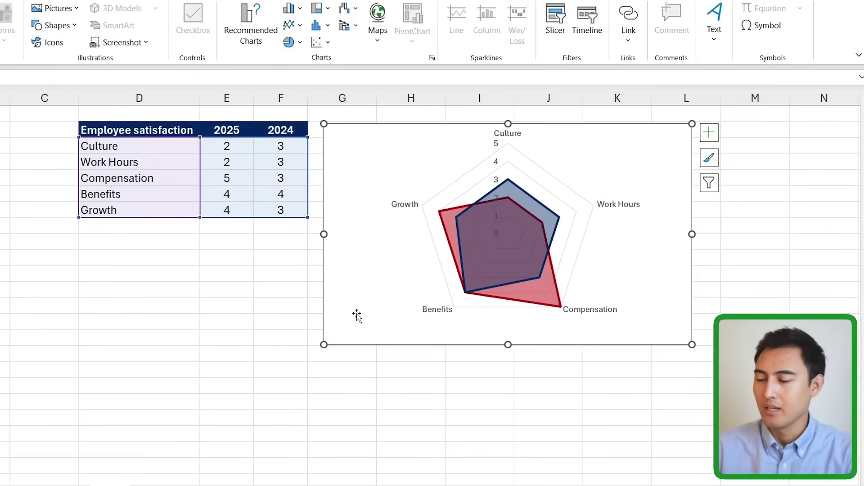
left_click_drag(357, 314, 377, 327)
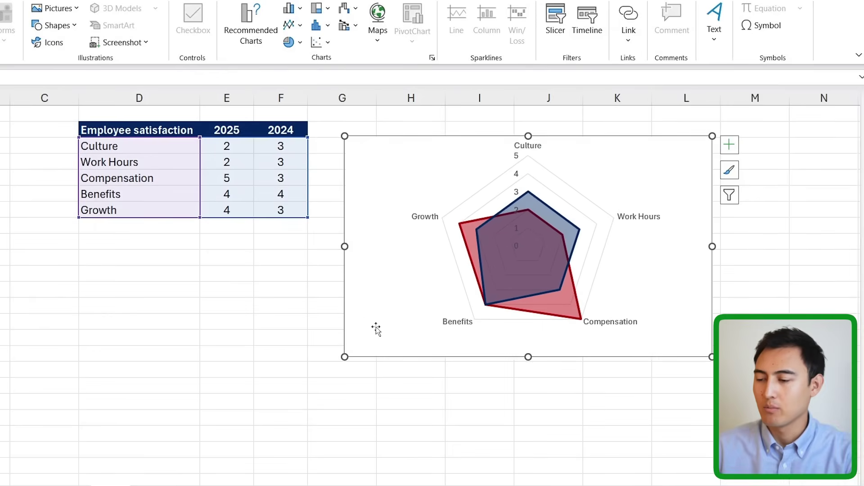
left_click(517, 177)
key("Delete")
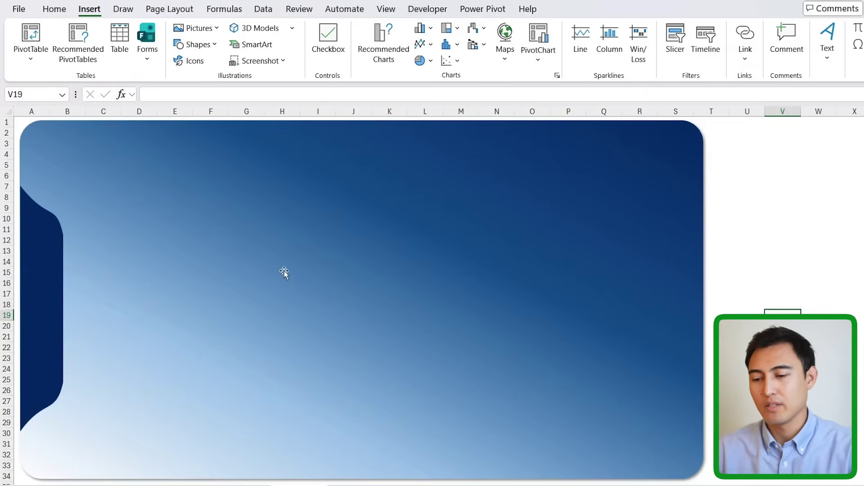
Step: Open Format Shape for the background rounded rectangle and scroll to its 135° gradient stops
left_click(268, 228)
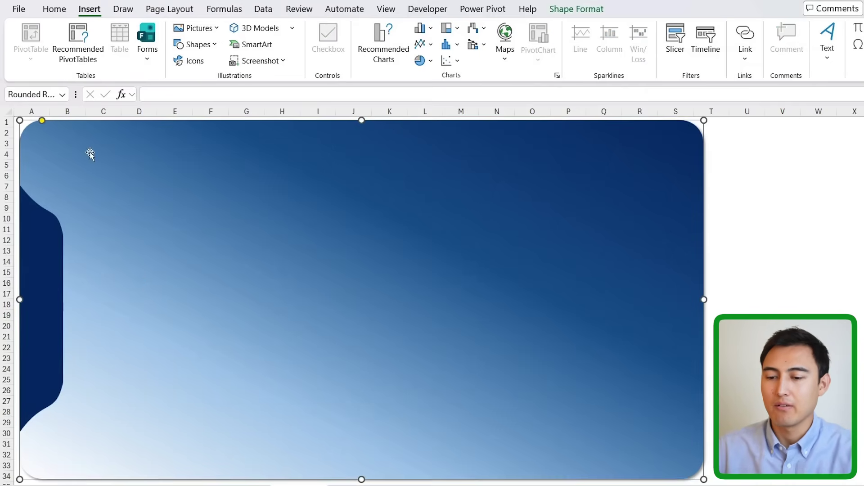
left_click(185, 44)
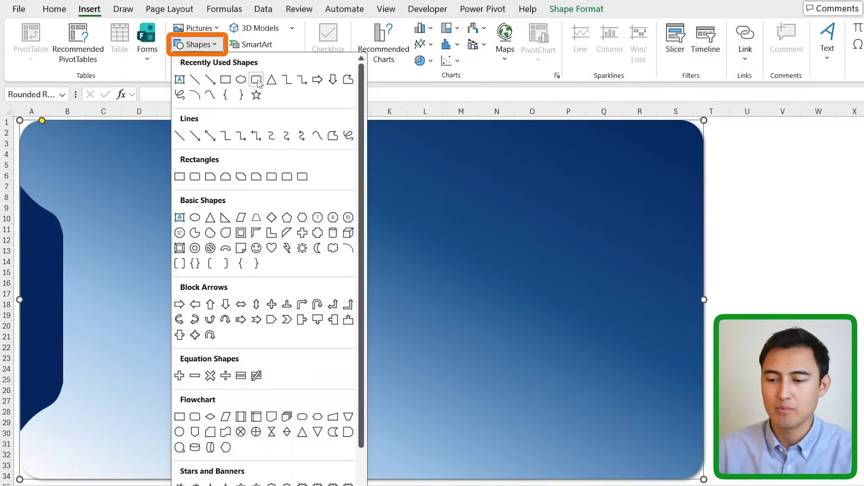
left_click(496, 229)
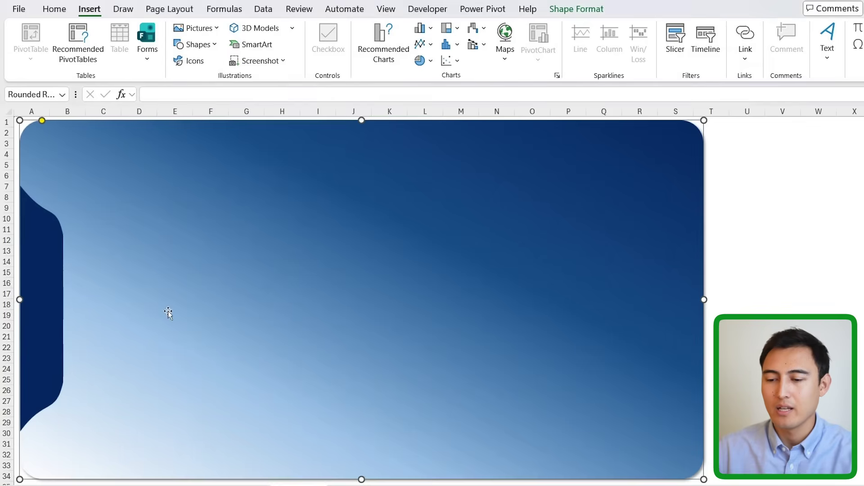
right_click(419, 323)
left_click(468, 308)
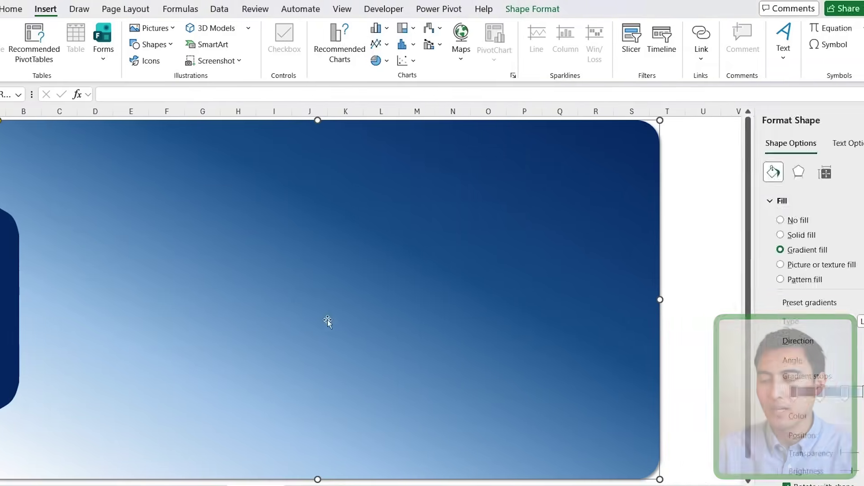
scroll(756, 346, "down", 3)
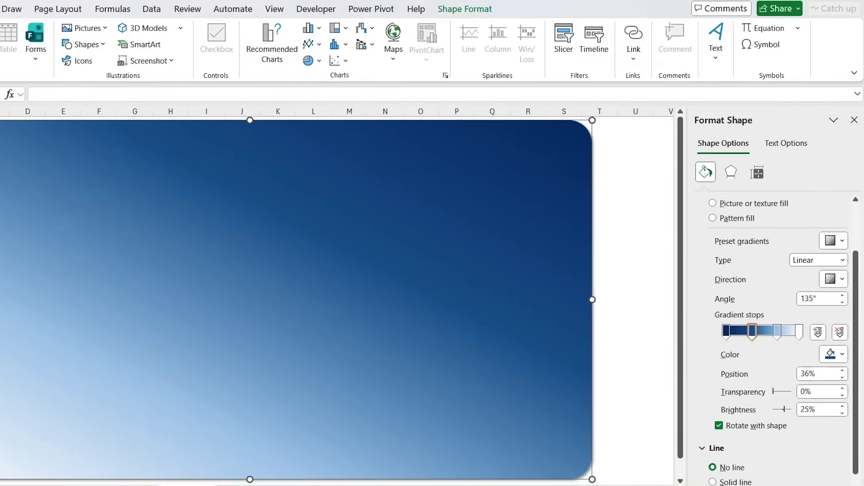
left_click(0, 254)
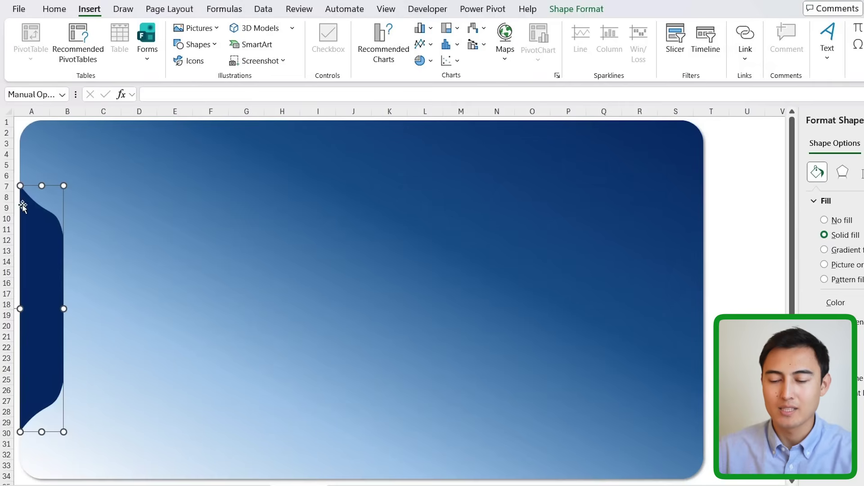
Step: In Edit Points on the navy bar, move and undo a vertex, then add and raise an upper-curve point
right_click(43, 233)
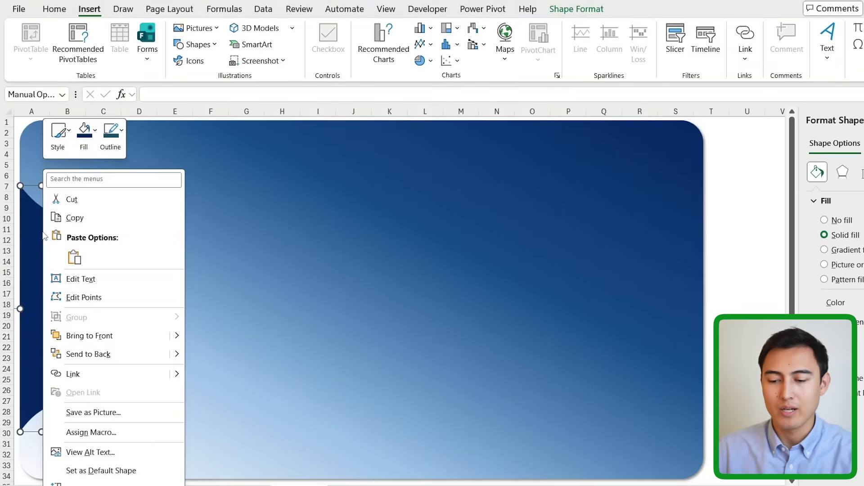
left_click(95, 298)
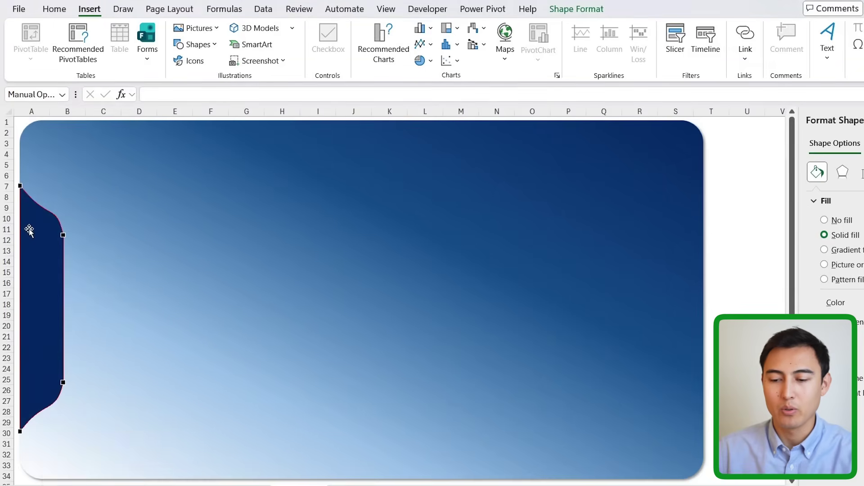
left_click_drag(63, 236, 128, 241)
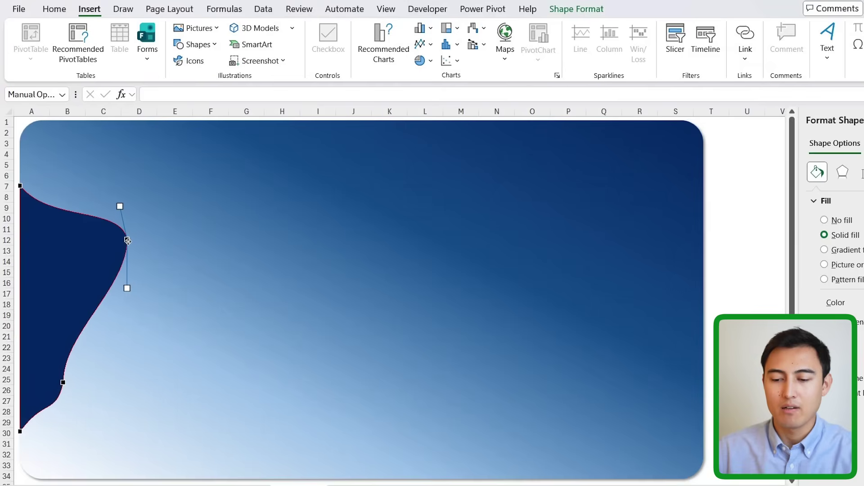
key("ctrl+z")
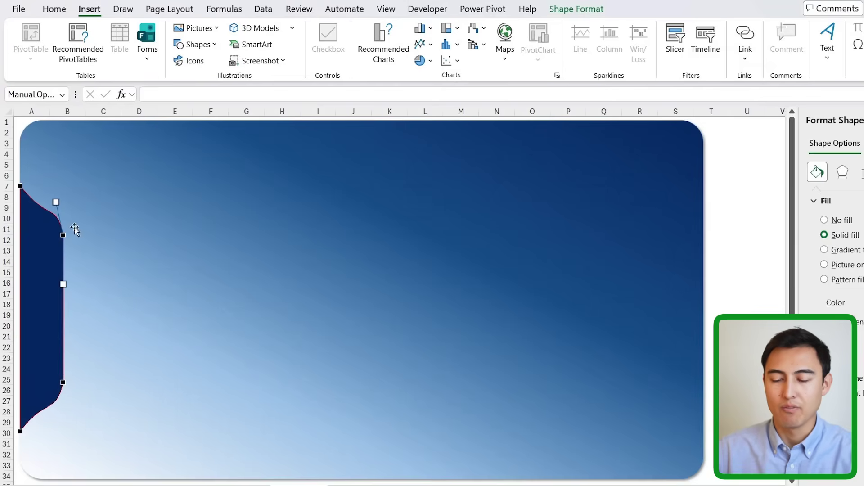
right_click(40, 207)
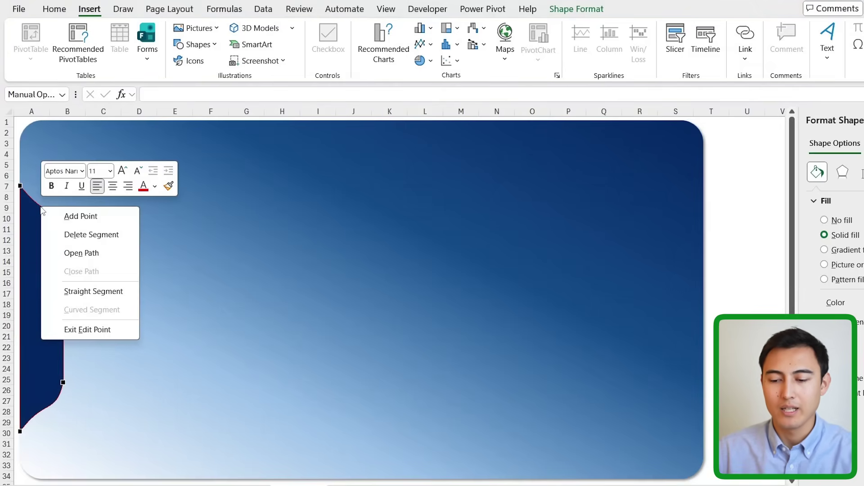
left_click(83, 220)
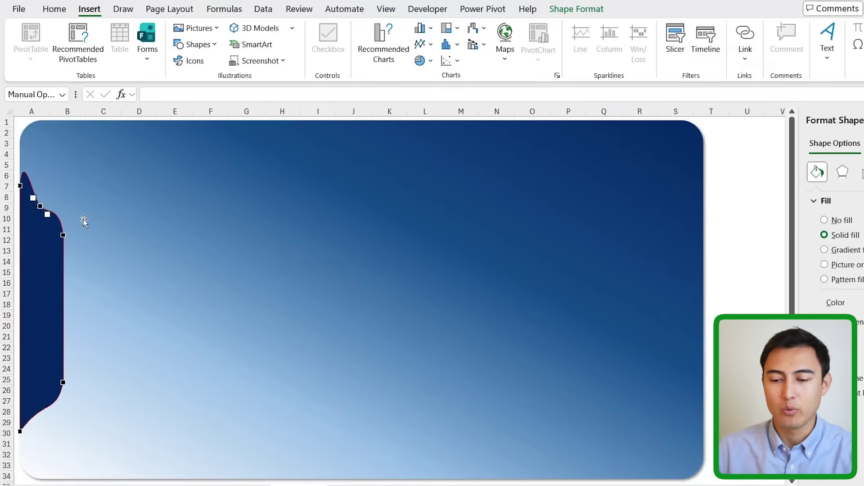
left_click_drag(38, 206, 66, 177)
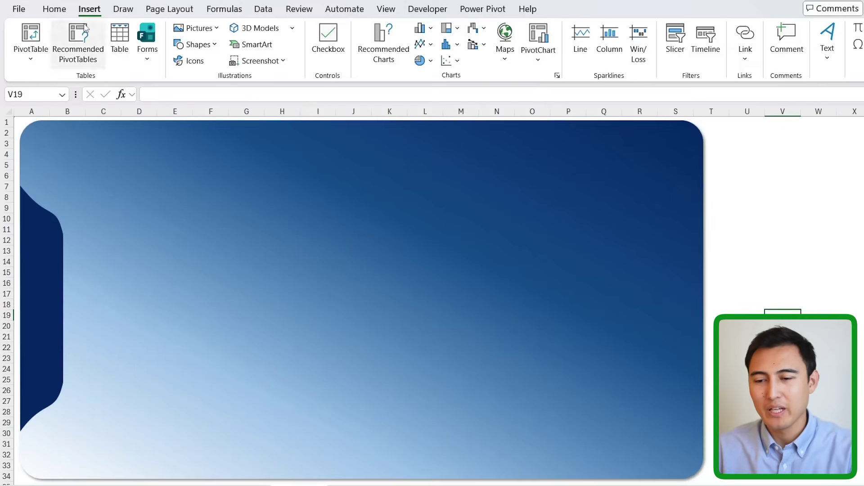
Step: Insert white home, bank, folder and envelope icons onto the navy side tab
left_click(63, 11)
left_click(89, 9)
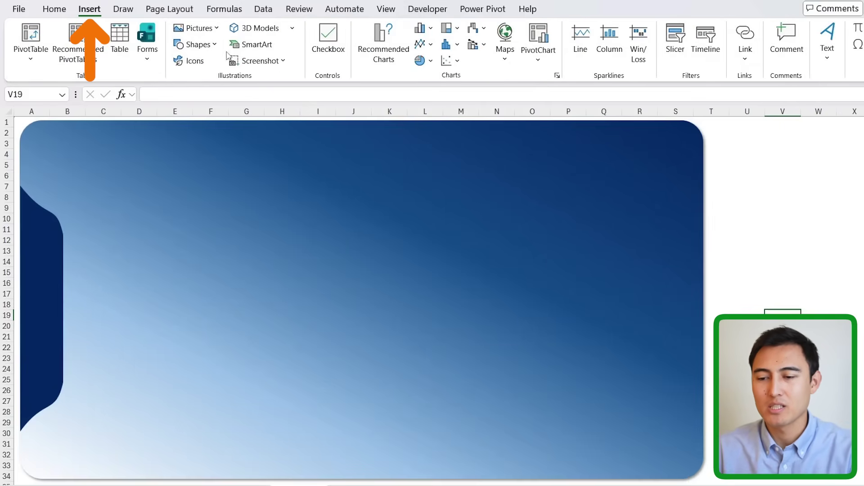
left_click(195, 60)
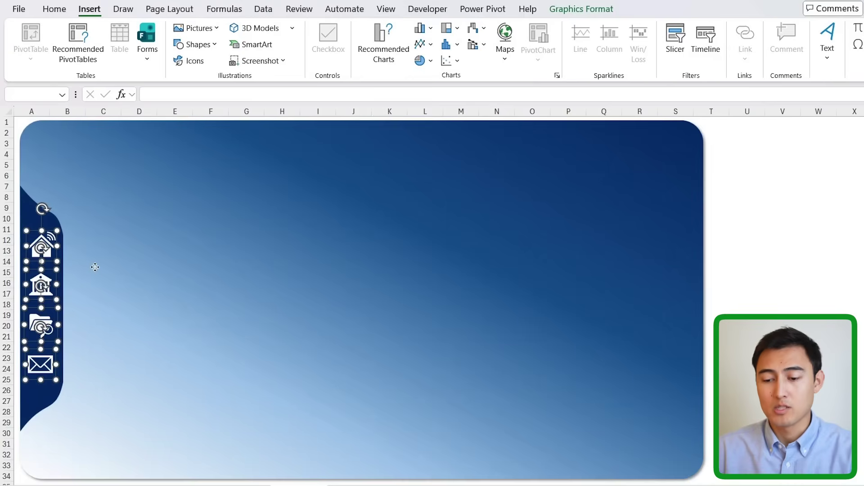
left_click(50, 252)
left_click(45, 290)
left_click(43, 323)
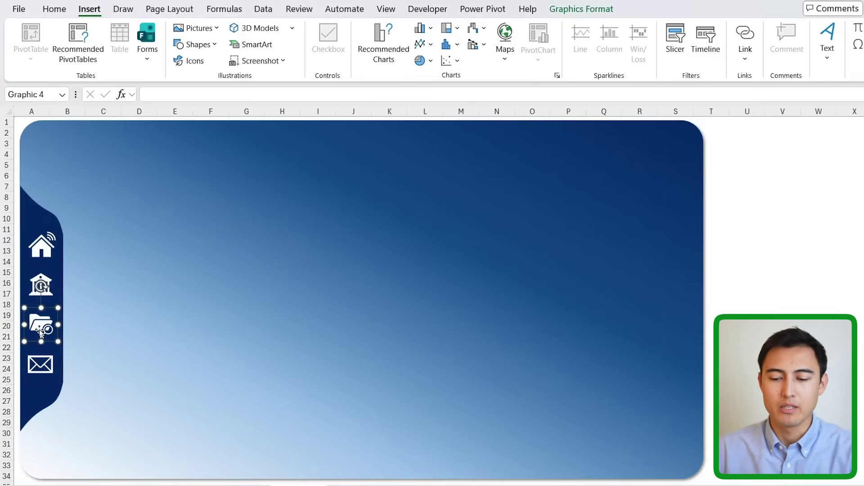
Step: Select the bank icon and start inserting a hyperlink for it with Ctrl+K
left_click(44, 320)
left_click(46, 234)
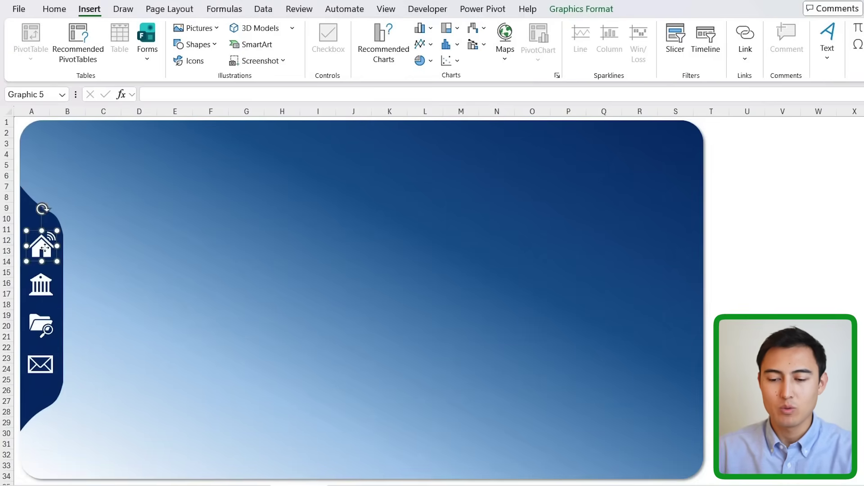
left_click(45, 284)
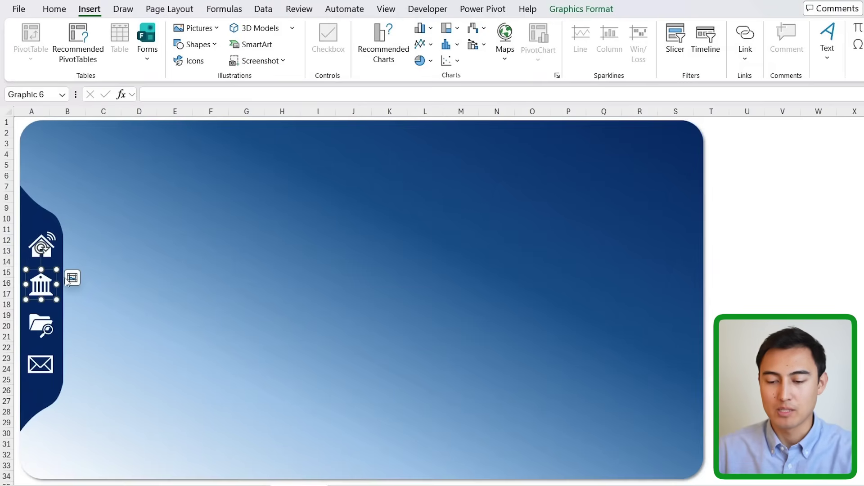
key("ctrl+k")
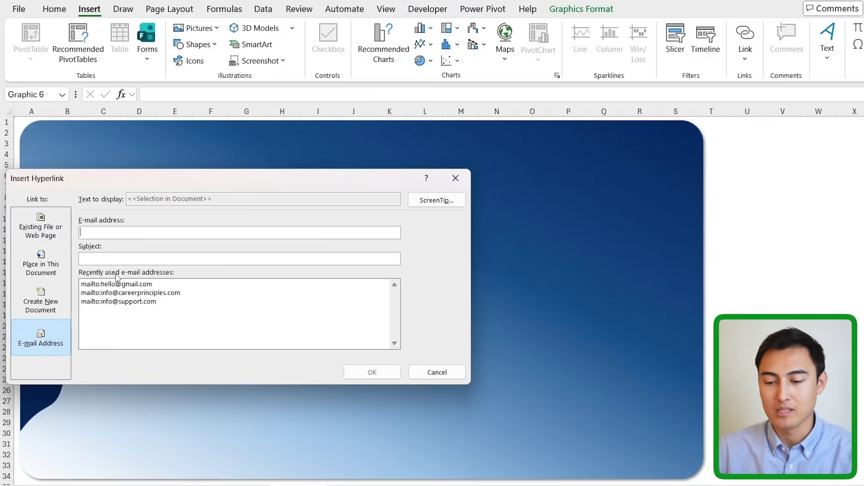
Step: Link the bank icon to the Sales sheet via Place in This Document, then test the link
left_click(58, 278)
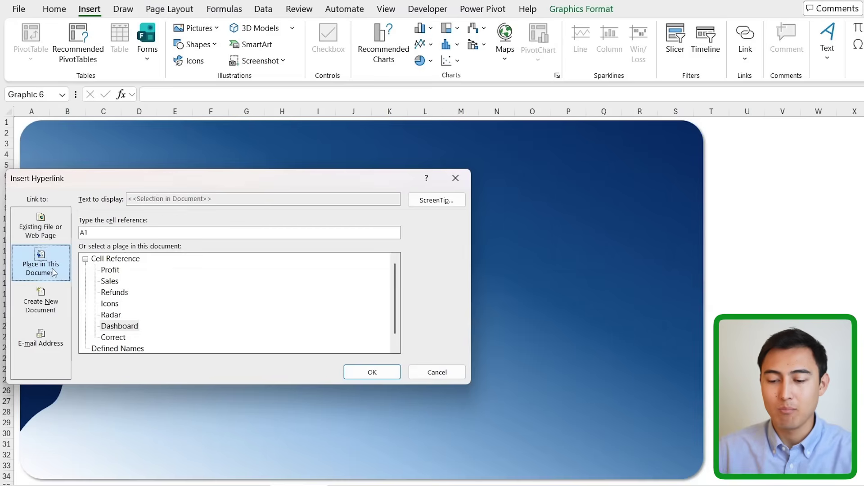
left_click(109, 282)
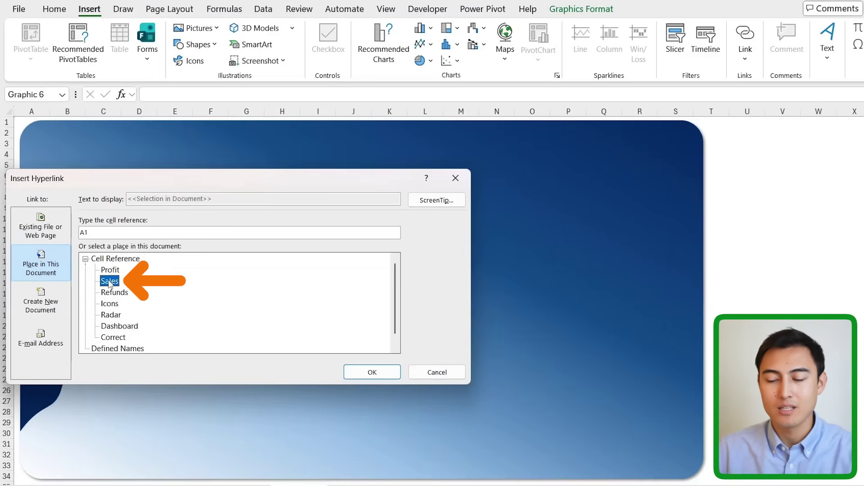
left_click(372, 373)
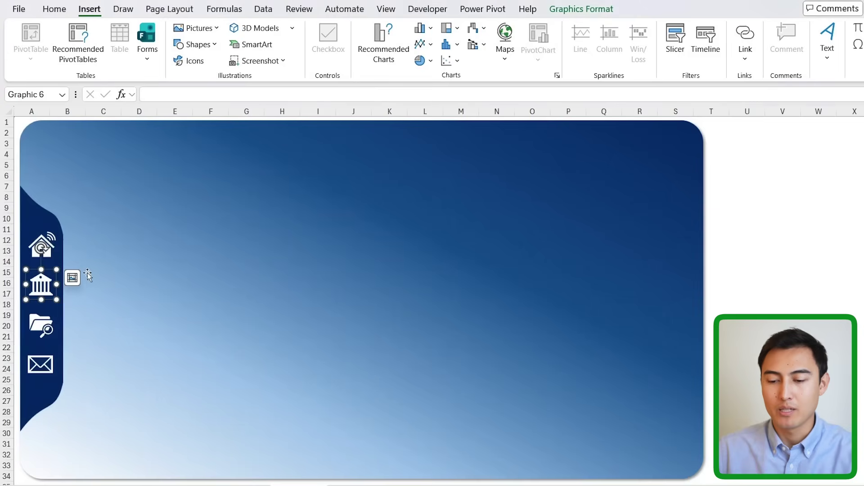
left_click(174, 320)
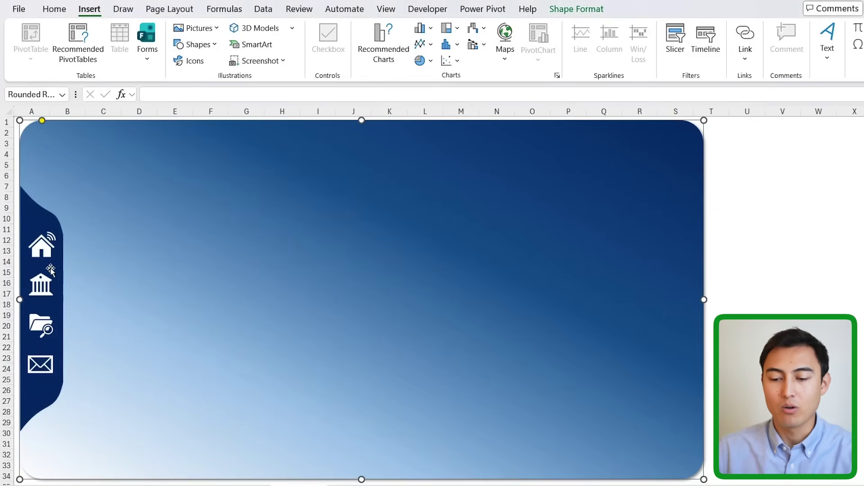
left_click(40, 283)
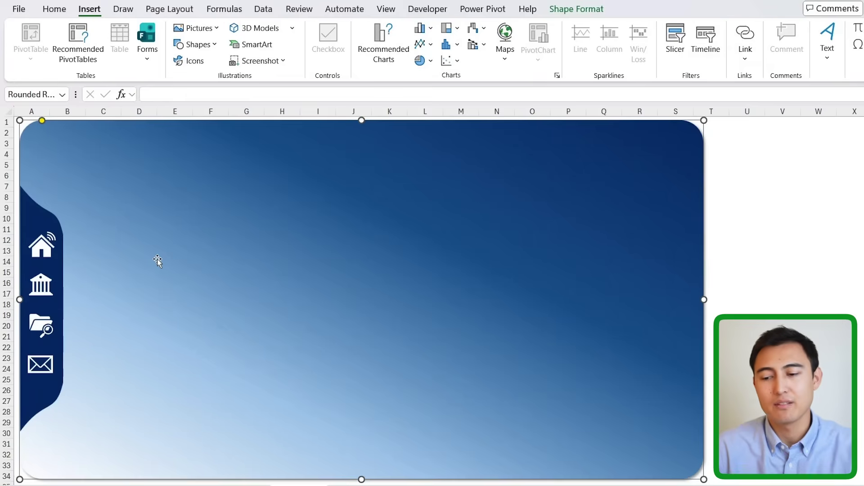
Step: Draw a white-filled rounded rectangle card and move it to the dashboard's top-left
left_click(733, 238)
left_click(195, 44)
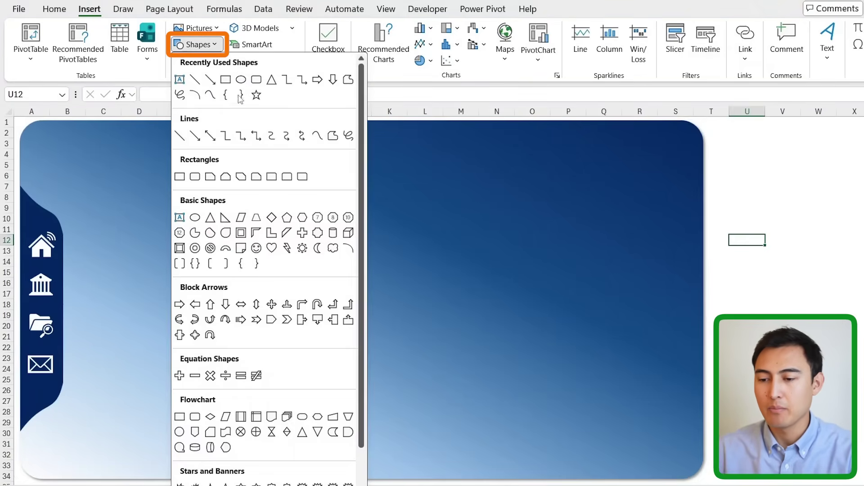
left_click(256, 80)
left_click_drag(105, 147, 332, 277)
left_click(379, 28)
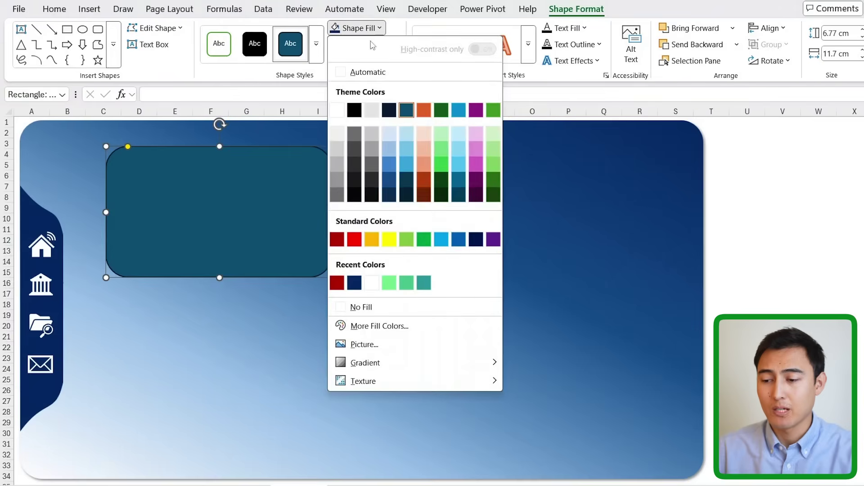
left_click(349, 109)
left_click_drag(216, 229, 191, 218)
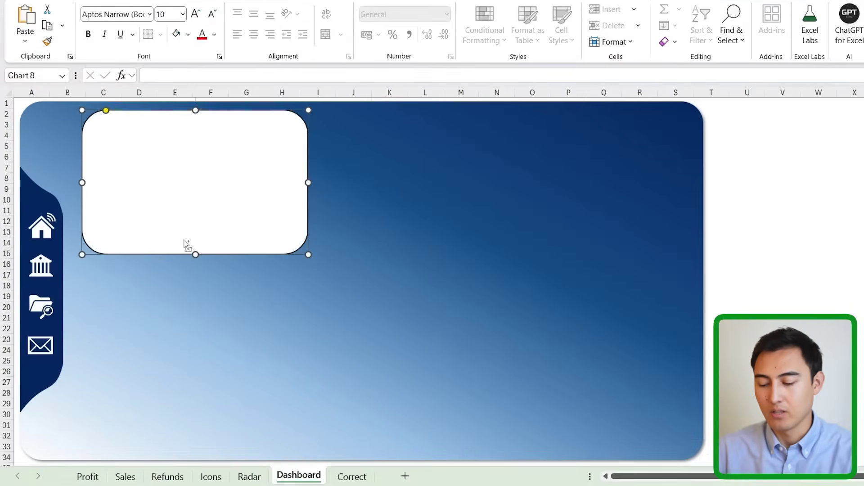
Step: Paste the radar chart, give it No Fill and No Outline, and position it over the white card
key("ctrl+v")
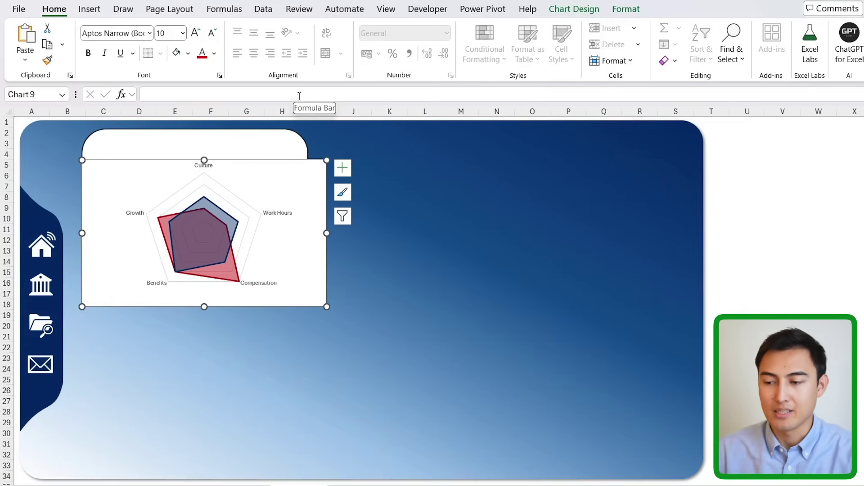
left_click(627, 9)
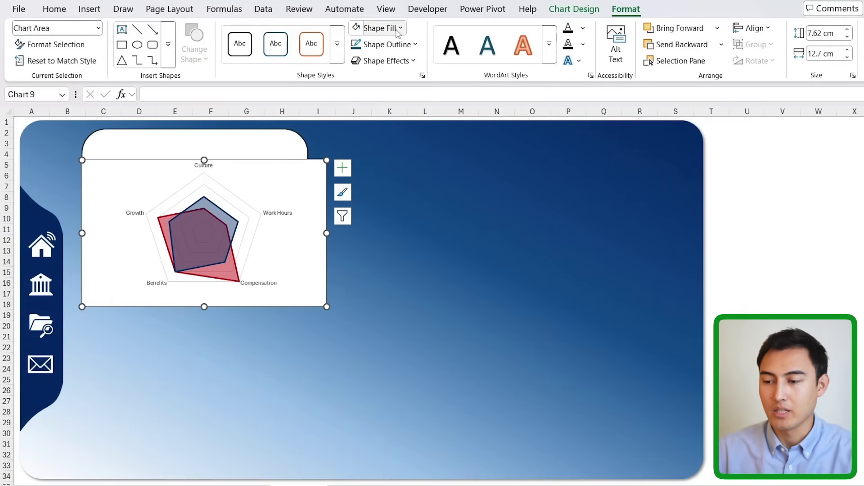
left_click(387, 28)
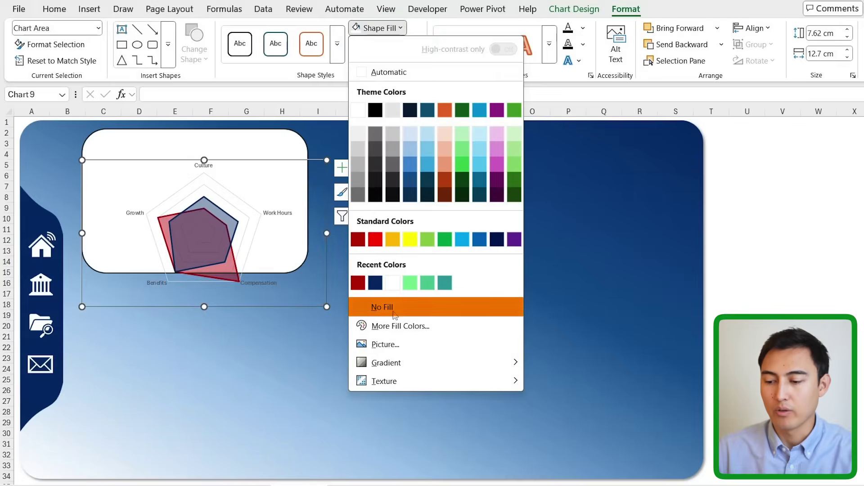
left_click(392, 310)
left_click(407, 45)
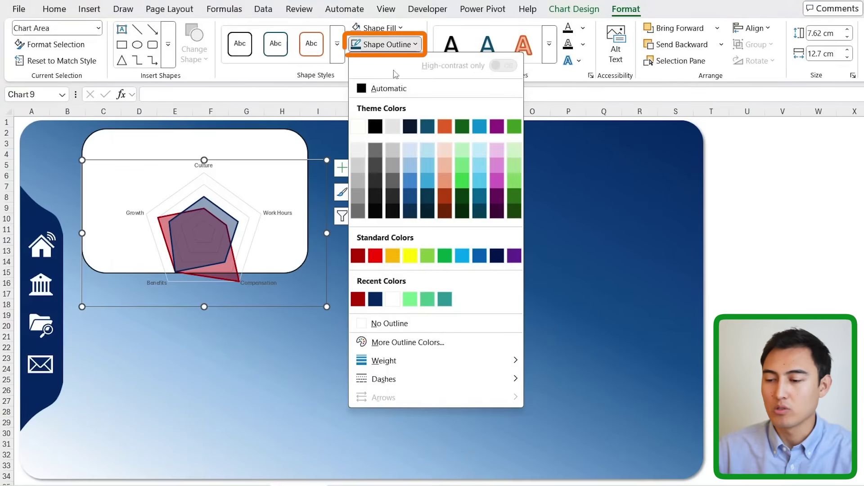
left_click(385, 323)
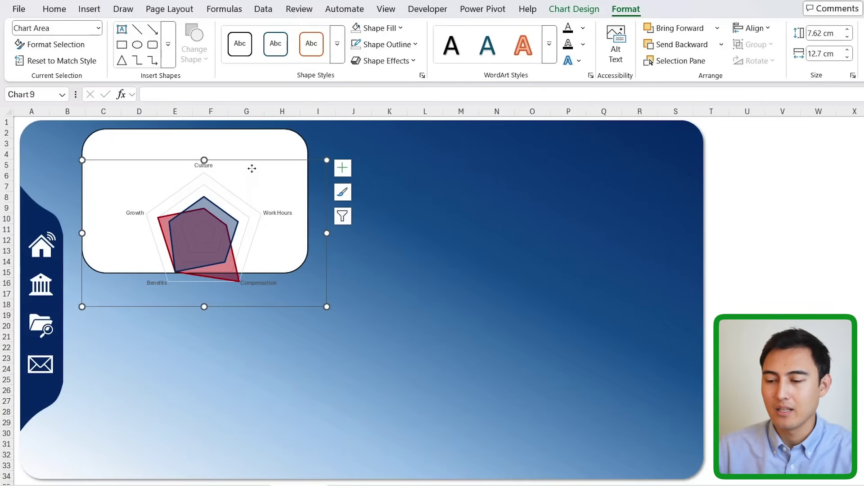
left_click_drag(251, 169, 240, 144)
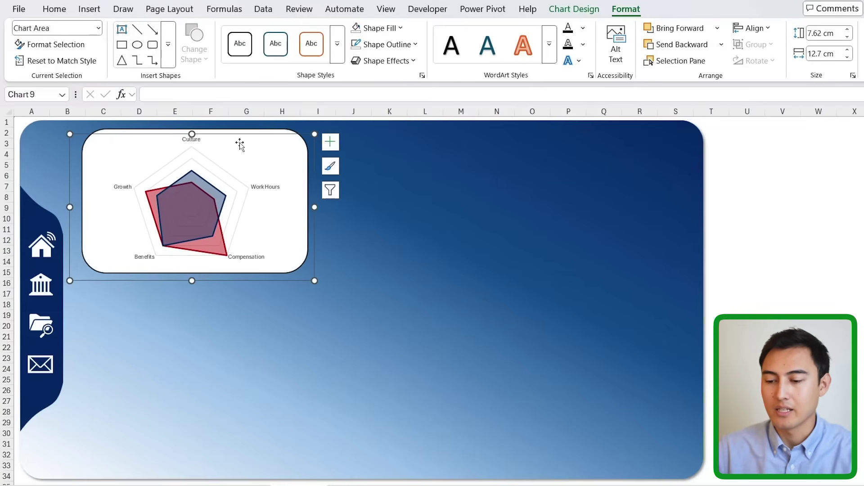